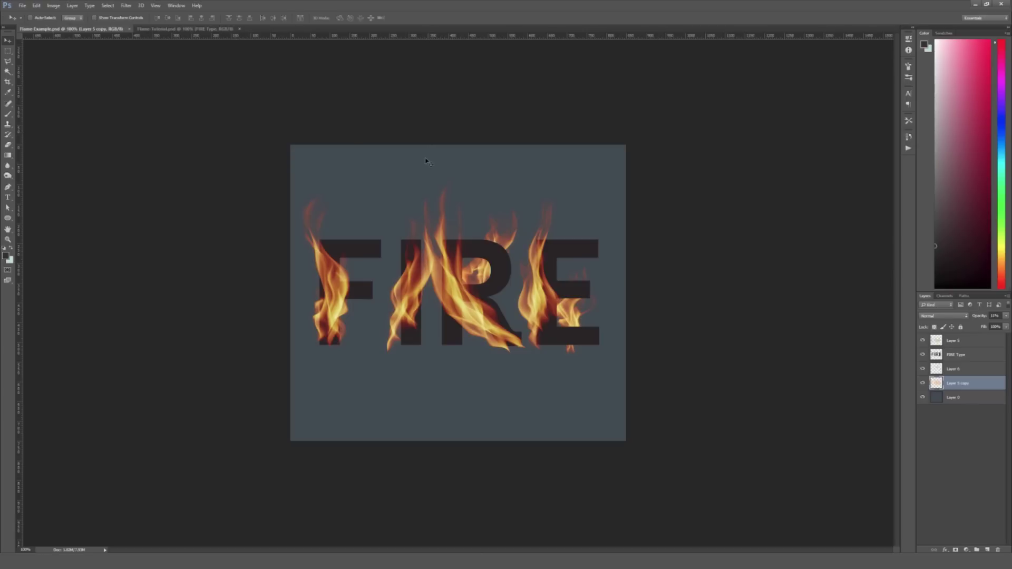
Step: Look through the Filter menu and close it without applying anything
left_click(127, 5)
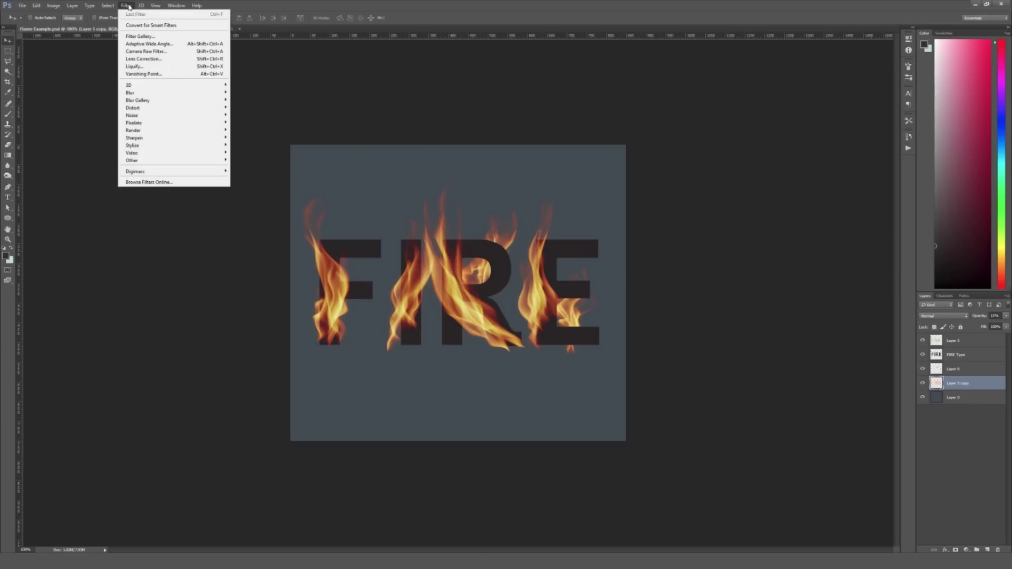
mouse_move(164, 132)
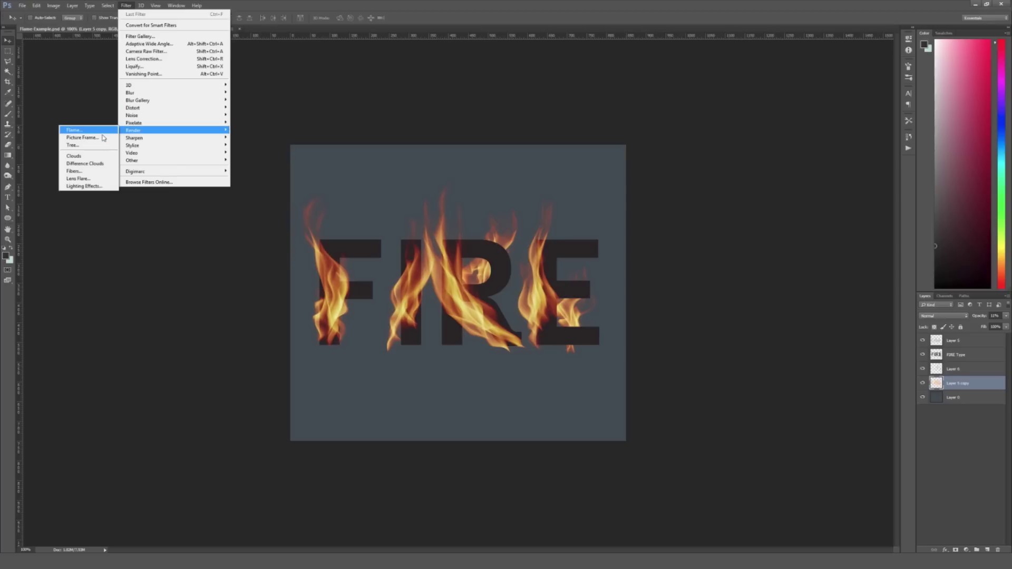
left_click(363, 108)
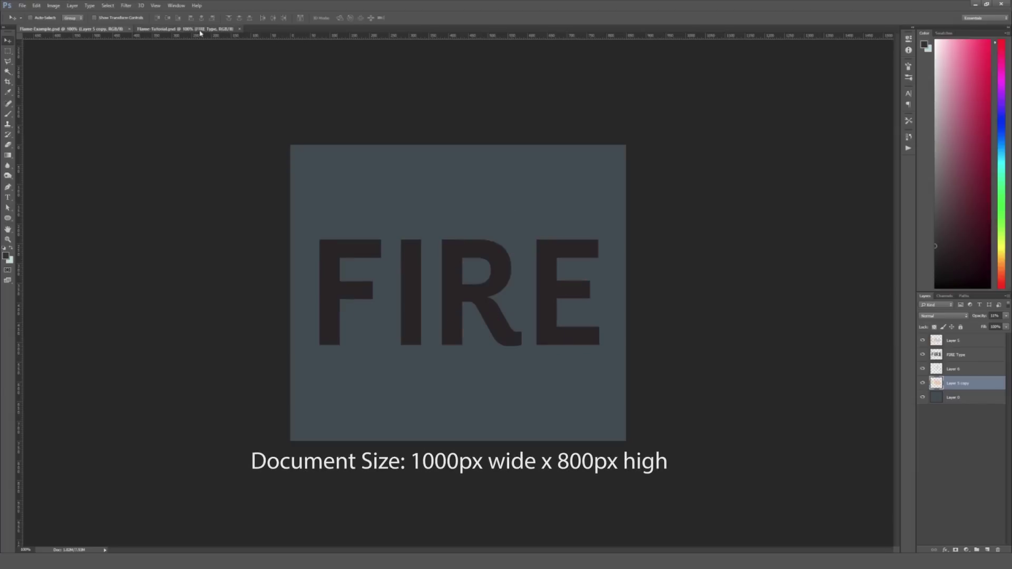
Step: Compare Flame-Example.psd with Flame-Tutorial.psd, finishing on Flame-Tutorial.psd
left_click(201, 31)
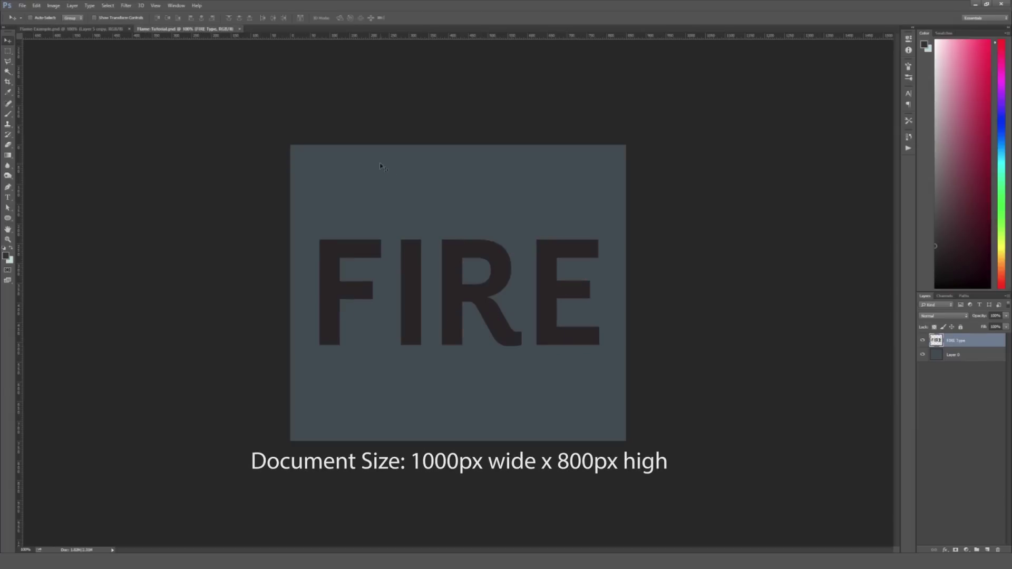
left_click(121, 29)
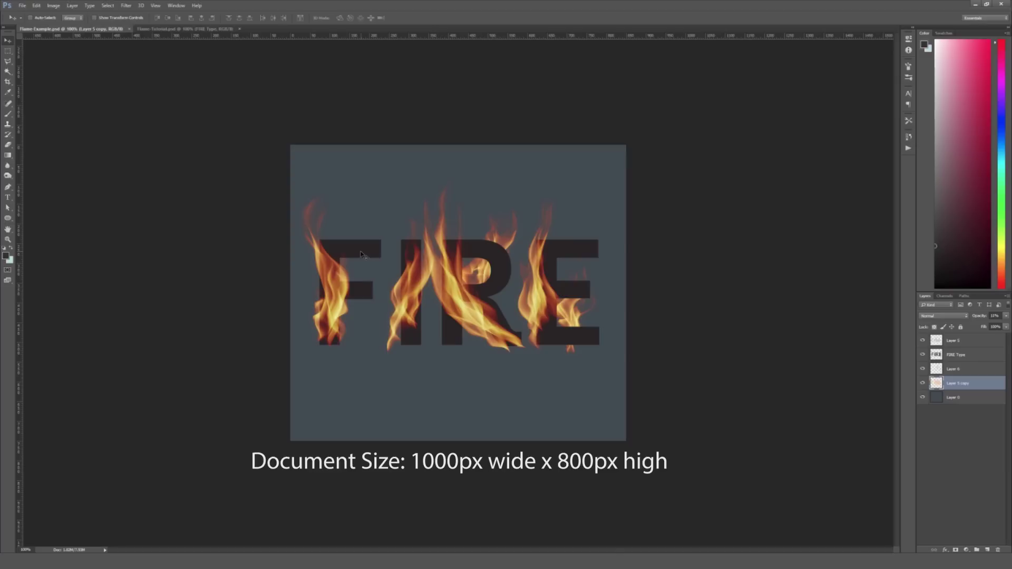
key("ctrl+Tab")
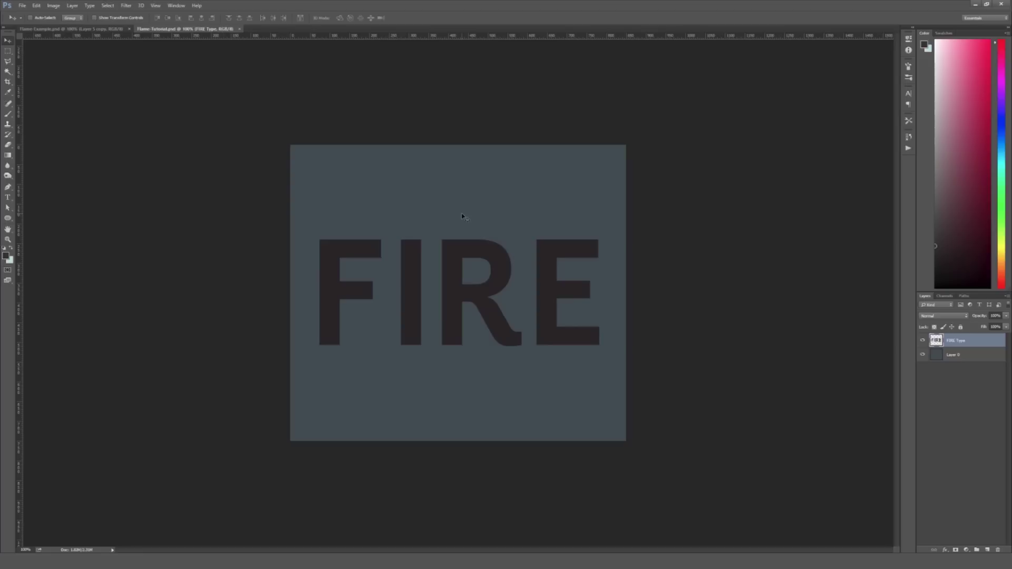
key("ctrl+Tab")
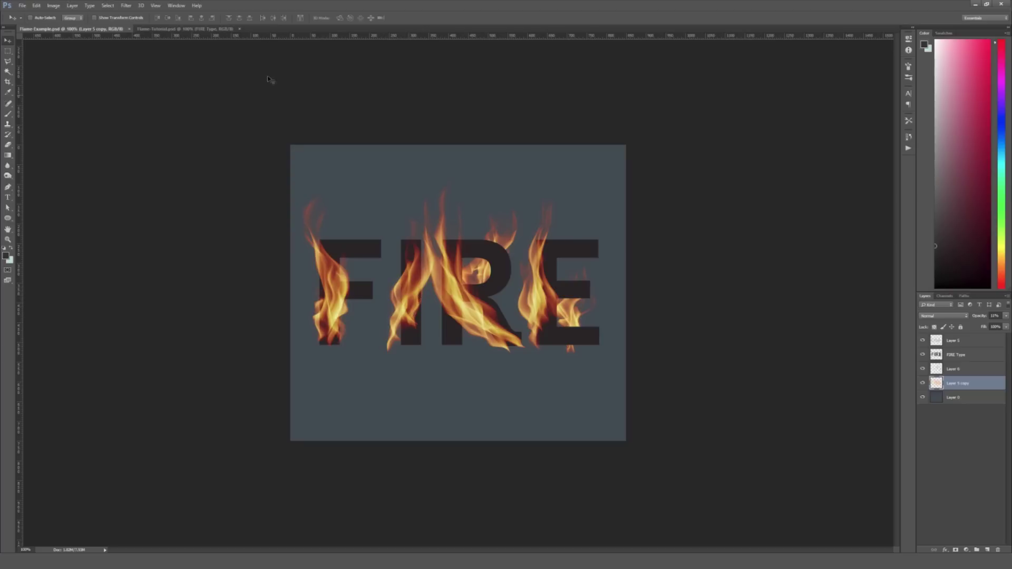
left_click(203, 29)
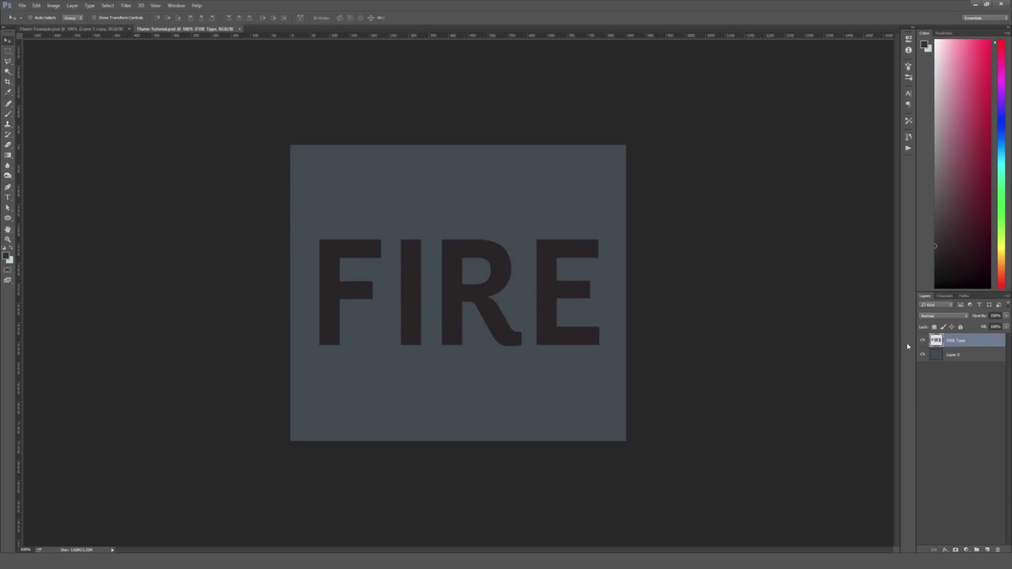
Step: Briefly hide and re-show the FIRE Type and Layer 0 layers
left_click(922, 340)
left_click(922, 340)
left_click(923, 356)
left_click(923, 355)
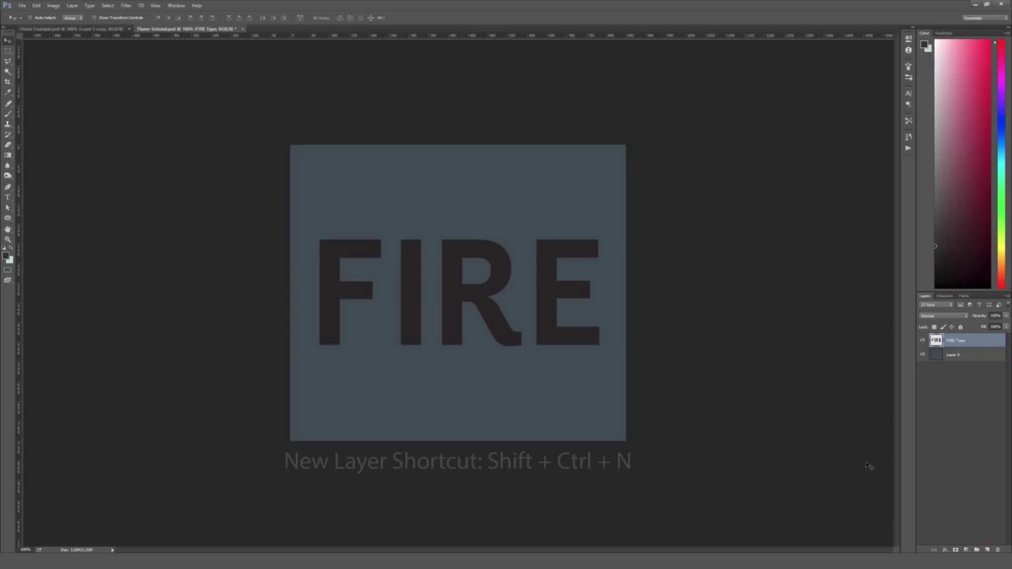
Step: Add an empty Layer 1 above FIRE Type and keep it selected
left_click(987, 549)
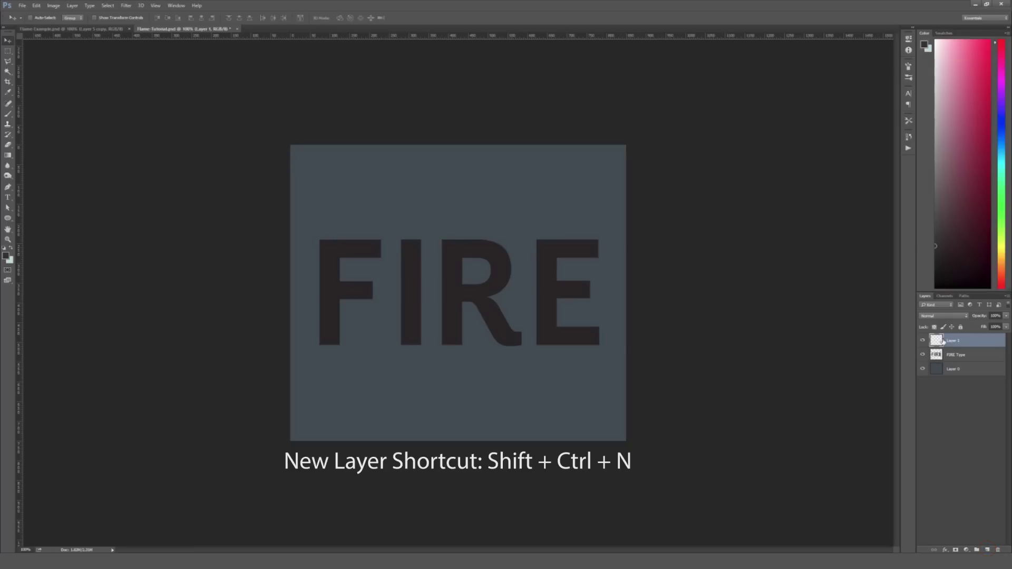
left_click(935, 354)
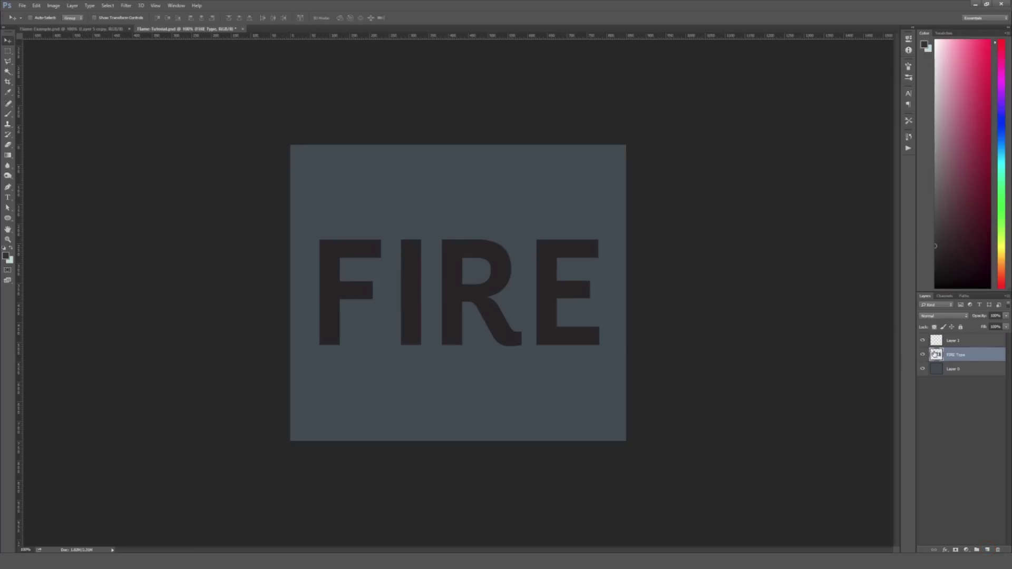
left_click(941, 341)
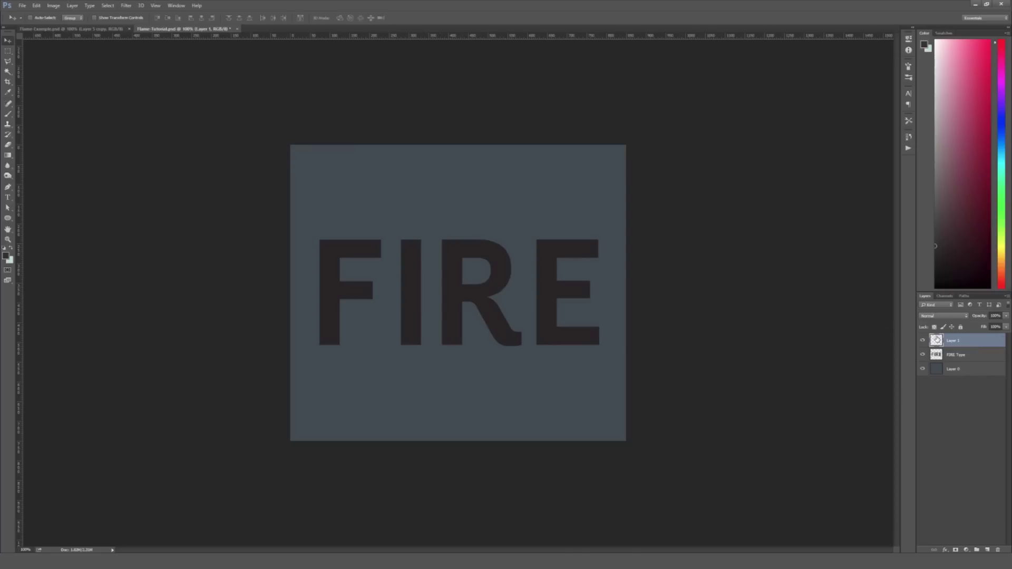
Step: Start a pen Work Path with its first anchor at the F's bottom-left corner
left_click(963, 298)
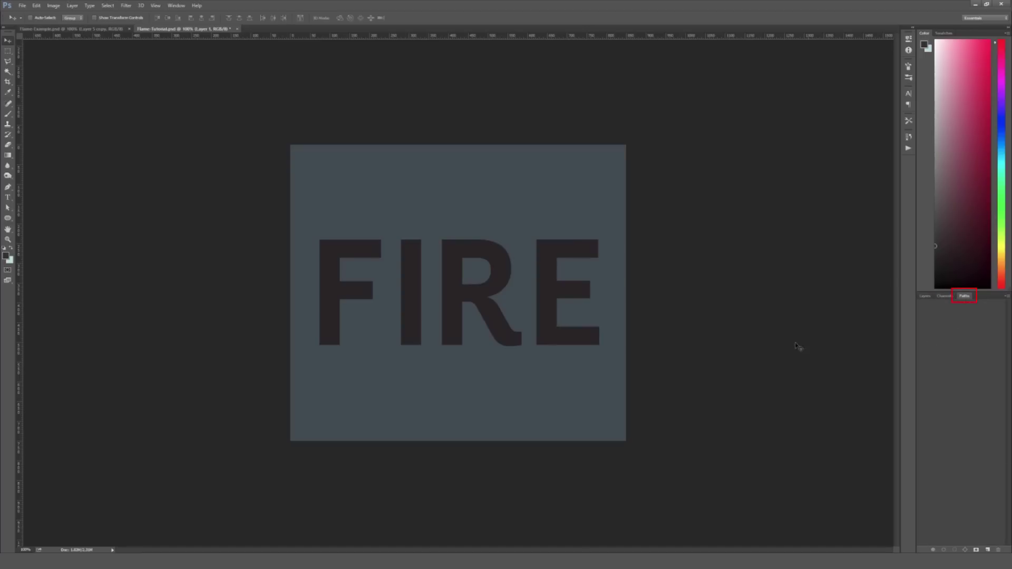
key("p")
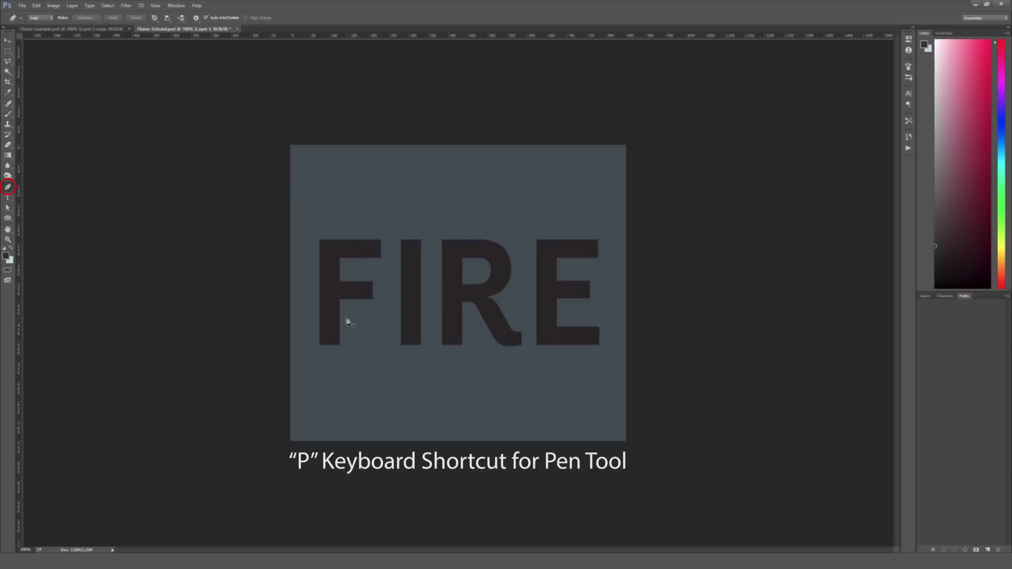
left_click(325, 347)
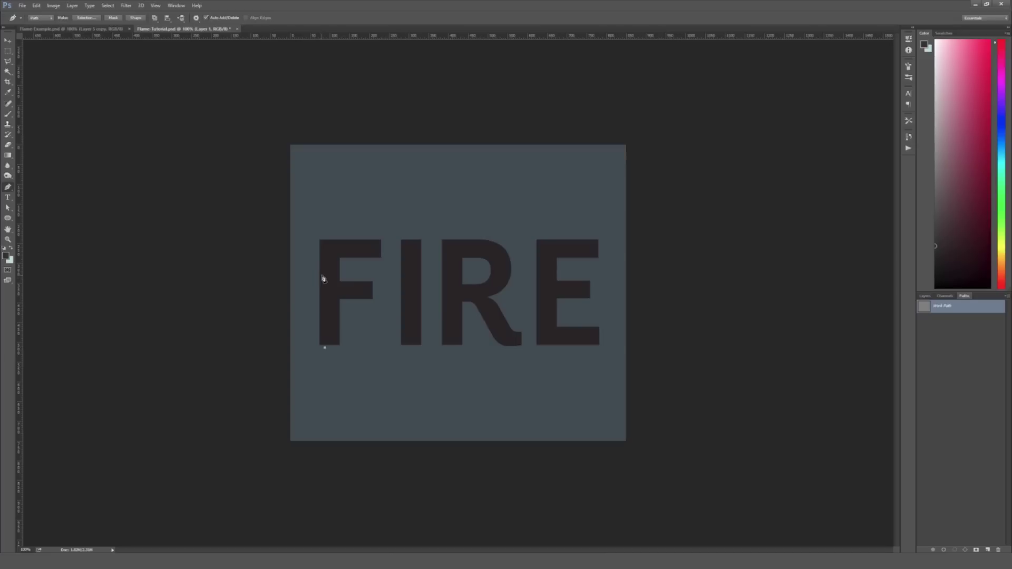
left_click_drag(322, 275, 330, 251)
key("ctrl+z")
left_click_drag(330, 297, 375, 269)
key("ctrl+z")
Step: Curve the path up the F's left edge to a point above the letter
left_click(322, 274)
left_click_drag(322, 275, 328, 242)
left_click_drag(325, 214, 329, 220)
key("ctrl+z")
left_click(322, 275)
left_click_drag(321, 223, 315, 214)
left_click(321, 224, "alt")
key("v")
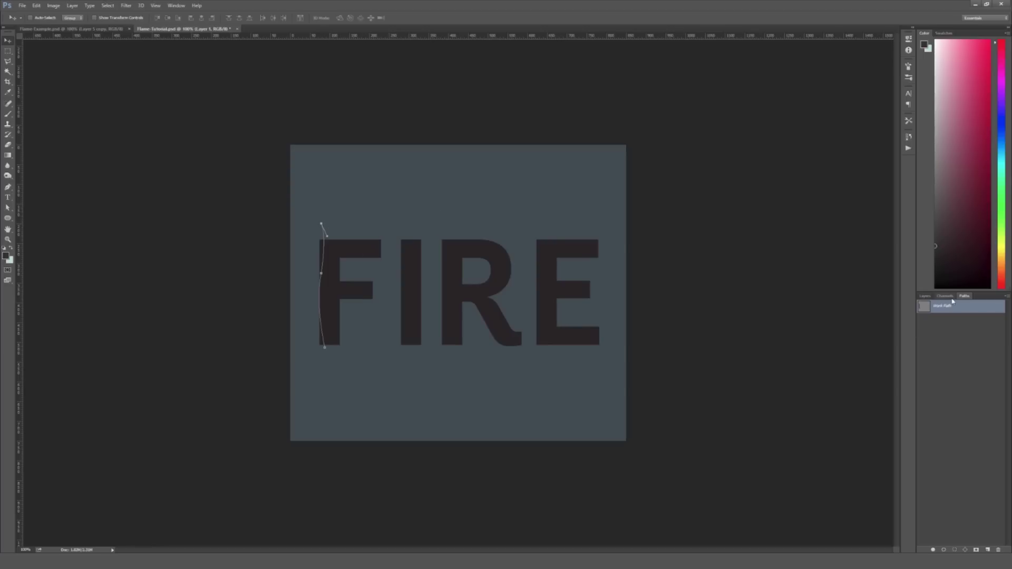
Step: Draw a curved stroke from below the I up to its top
left_click(952, 324)
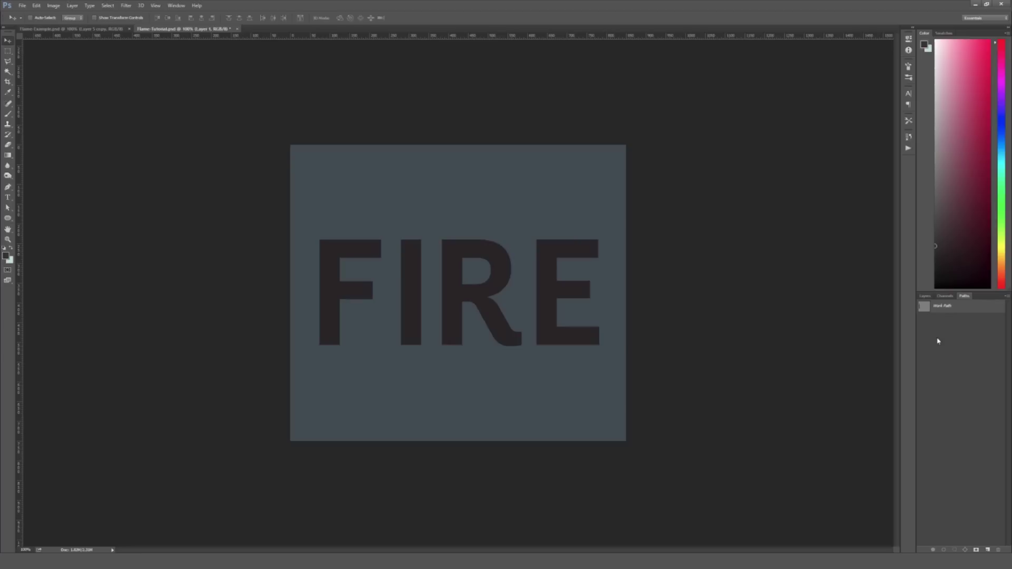
left_click(949, 309)
key("p")
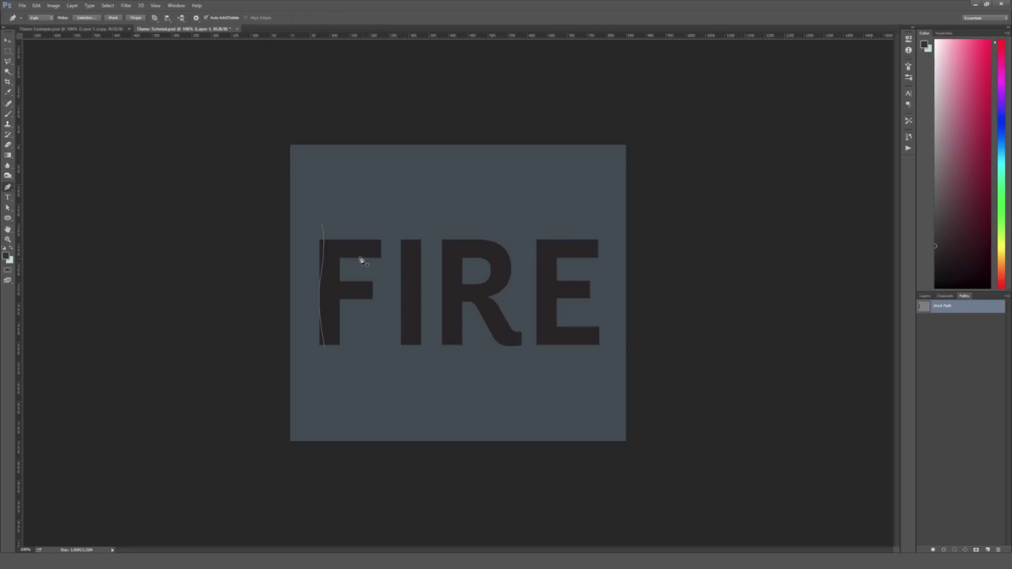
left_click(406, 349)
left_click_drag(398, 296, 402, 275)
left_click_drag(404, 241, 404, 232)
Step: Draw a curved stroke rising from under the R up through the letter
left_click(955, 333)
key("v")
left_click(951, 307)
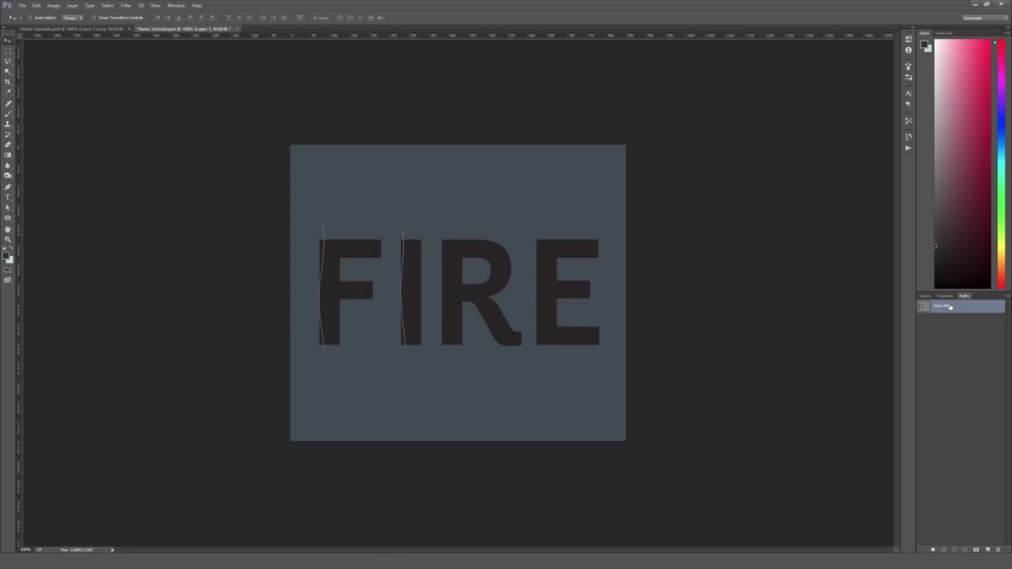
key("p")
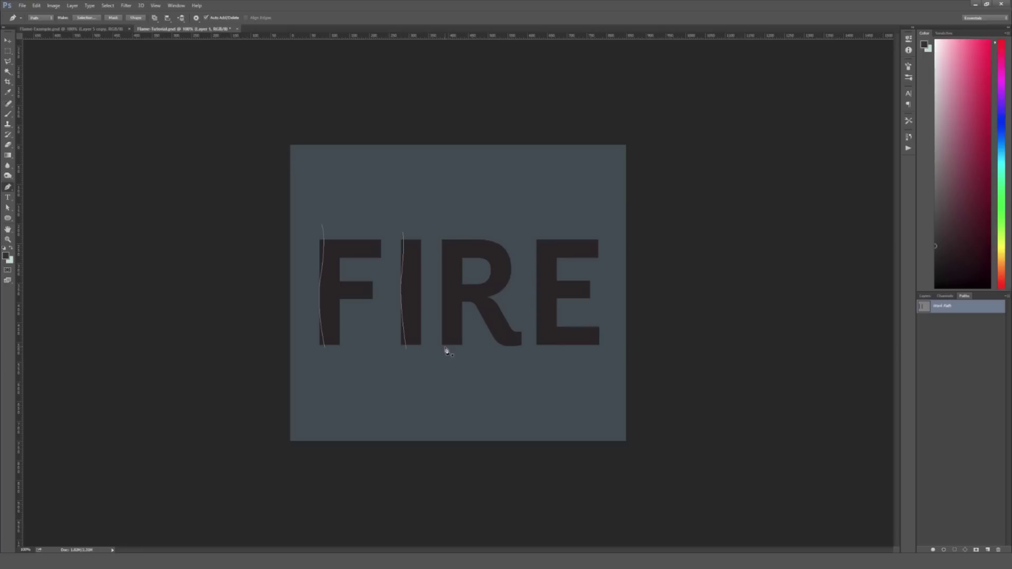
left_click(446, 349)
left_click_drag(448, 273, 435, 198)
left_click(446, 210, "alt")
key("Escape")
Step: Draw a smooth curved stroke from the E's bottom to above the letter
left_click(543, 347)
mouse_move(538, 272)
left_mouse_down()
mouse_move(543, 245)
mouse_move(538, 274)
left_mouse_up()
left_click(544, 231)
left_click_drag(545, 231, 540, 219)
key("v")
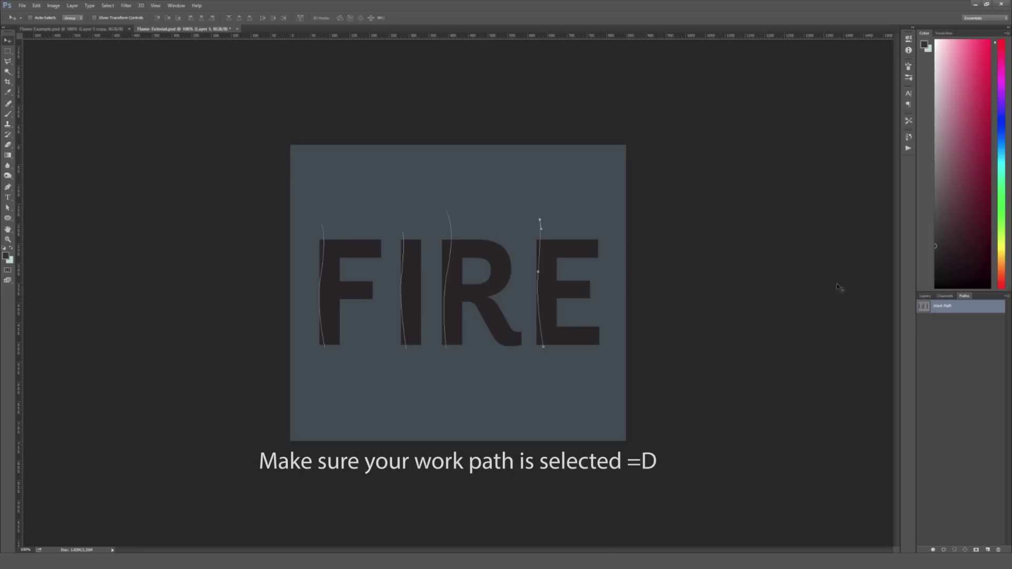
Step: Check the Layers and Paths panels, then reselect Layer 1
left_click(925, 297)
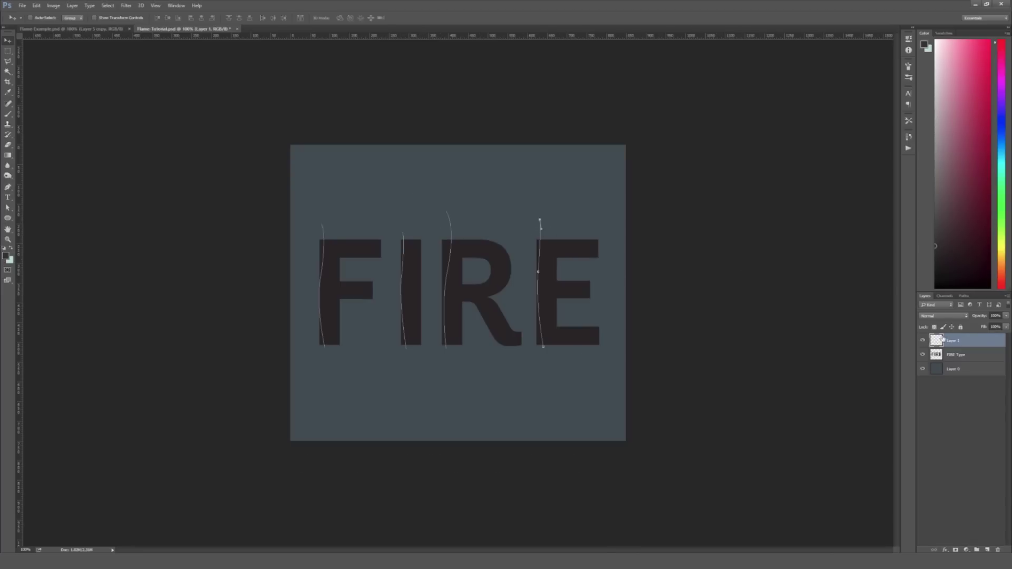
left_click(964, 297)
left_click(943, 354)
left_click(951, 342)
Step: Rename Layer 1 to 'Flame' and bring up the Filter > Render submenu
double_click(953, 342)
type("Flame")
key("Return")
left_click(125, 5)
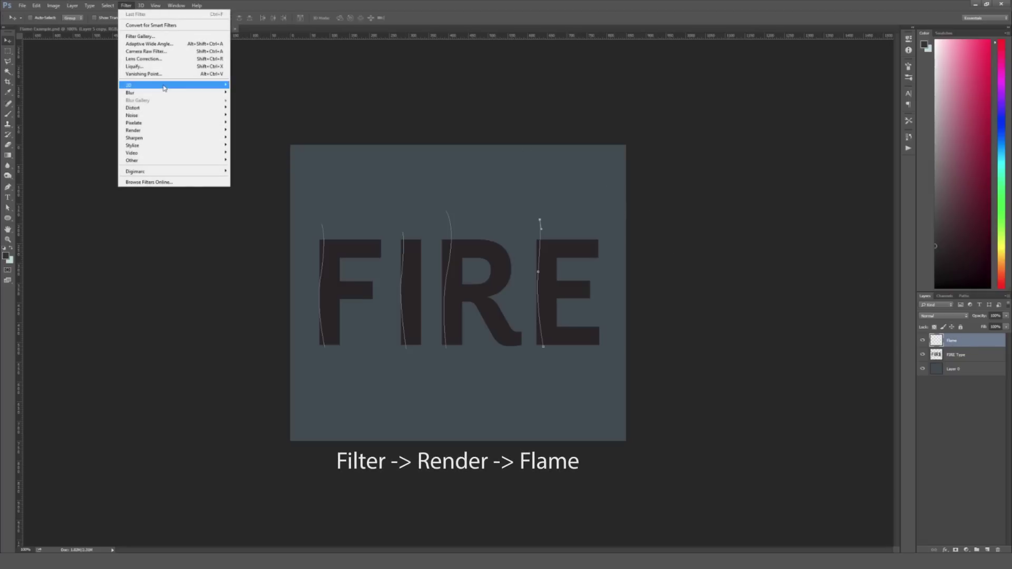
mouse_move(167, 131)
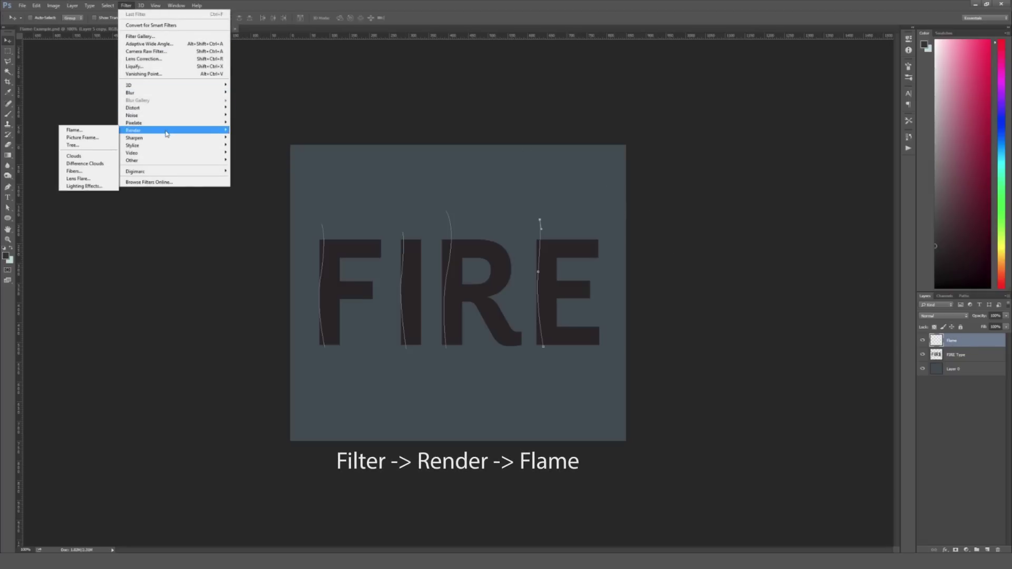
Step: Open the Flame render filter with the Default preset and view the Flame Type choices
left_click(93, 132)
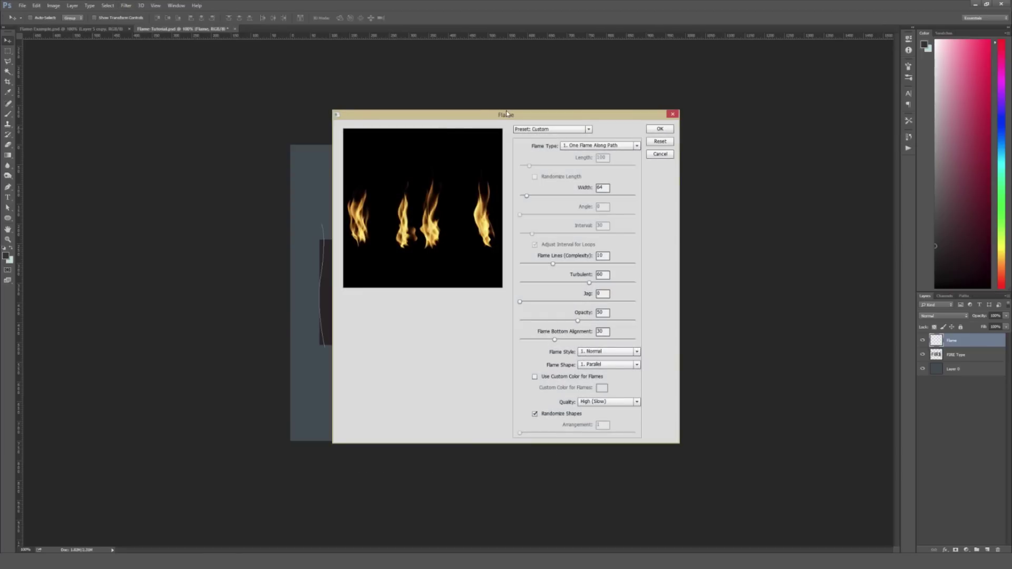
left_click(548, 129)
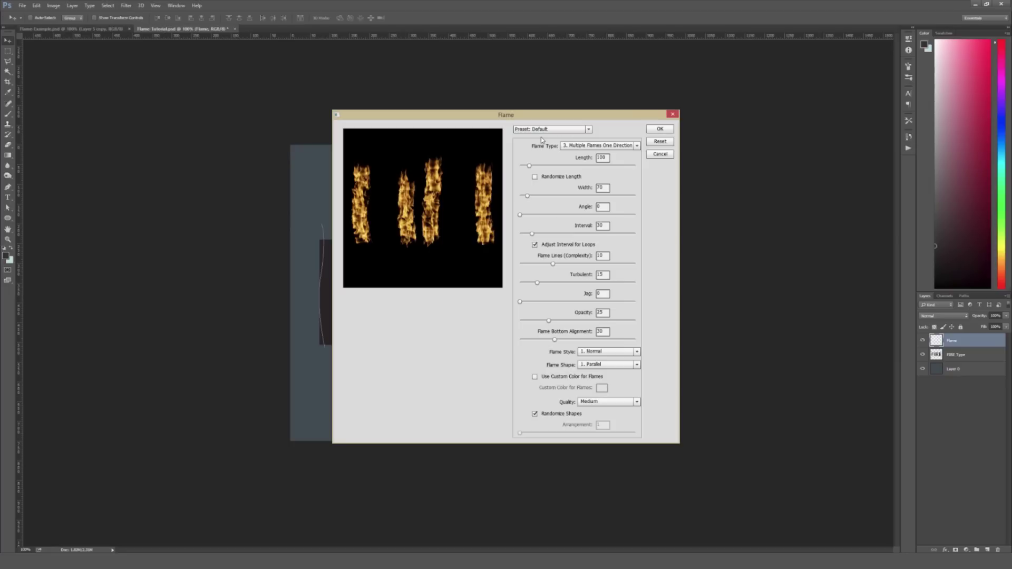
left_click(588, 146)
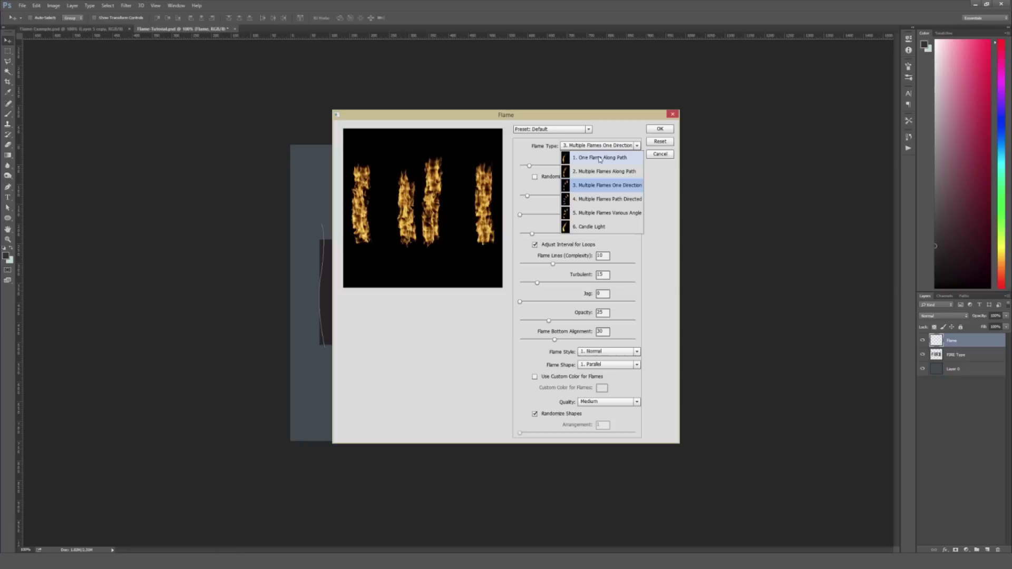
Step: Choose One Flame Along Path with width 64, turbulence 60 and opacity 50
left_click(599, 158)
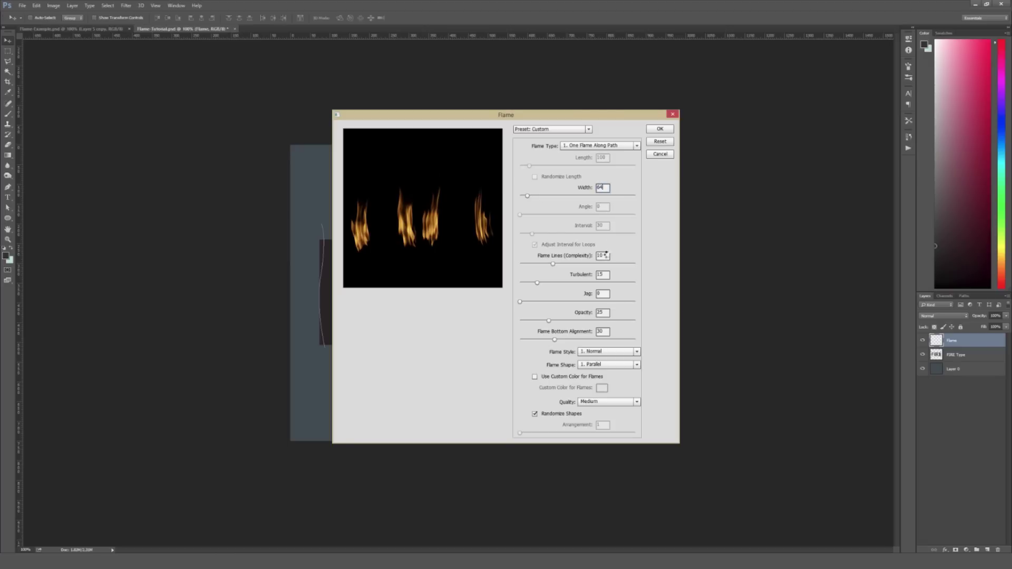
key("Tab")
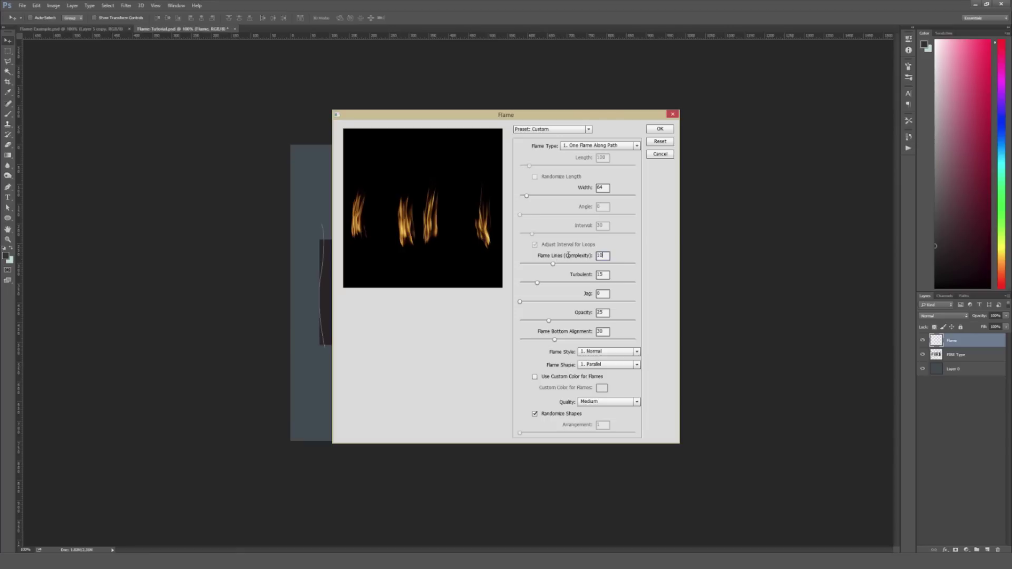
double_click(606, 275)
type("60")
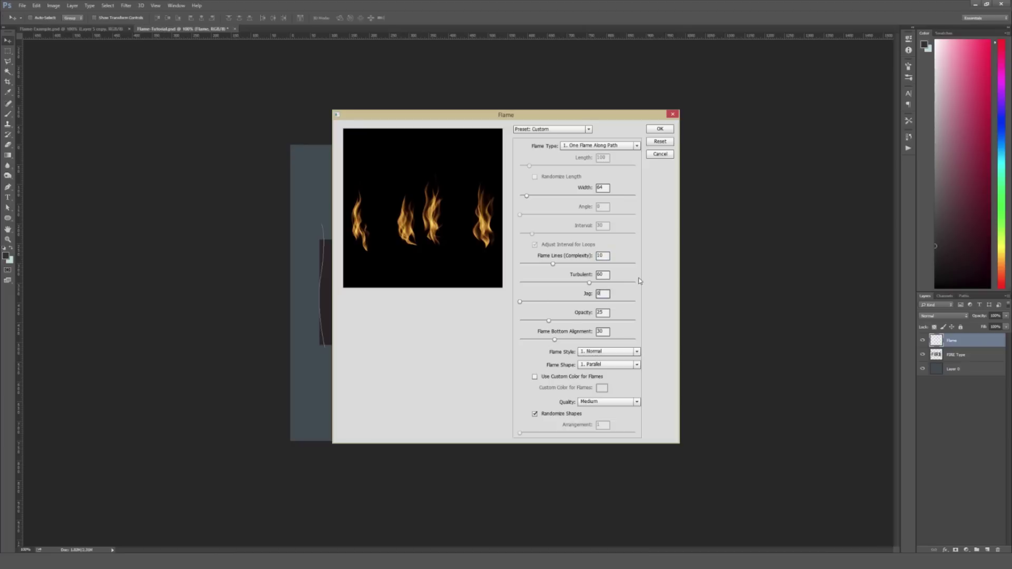
left_click(607, 312)
key("shift+Home")
type("50")
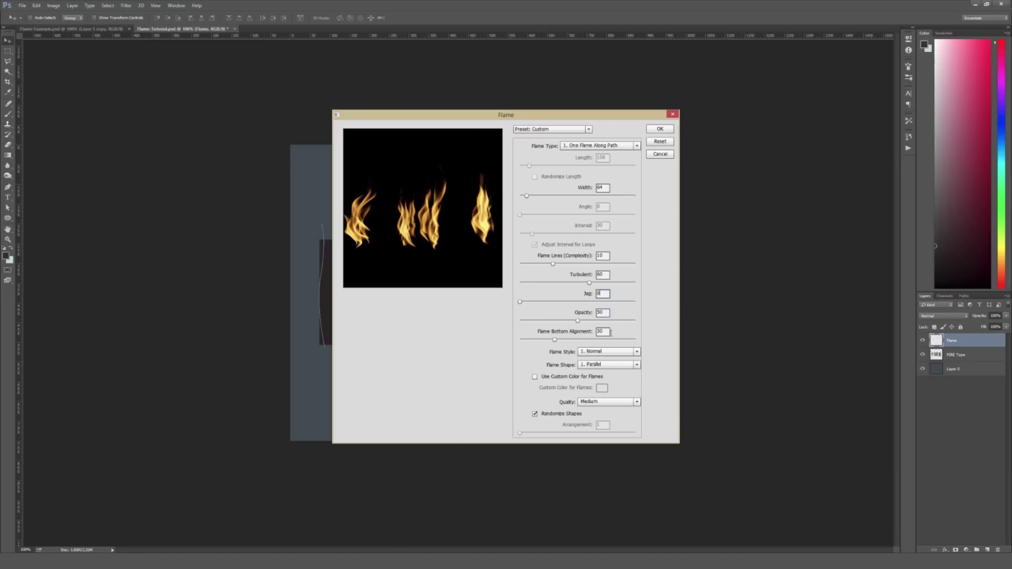
Step: Keep Normal style and Parallel shape, set quality to High (Slow), and apply
left_click(635, 352)
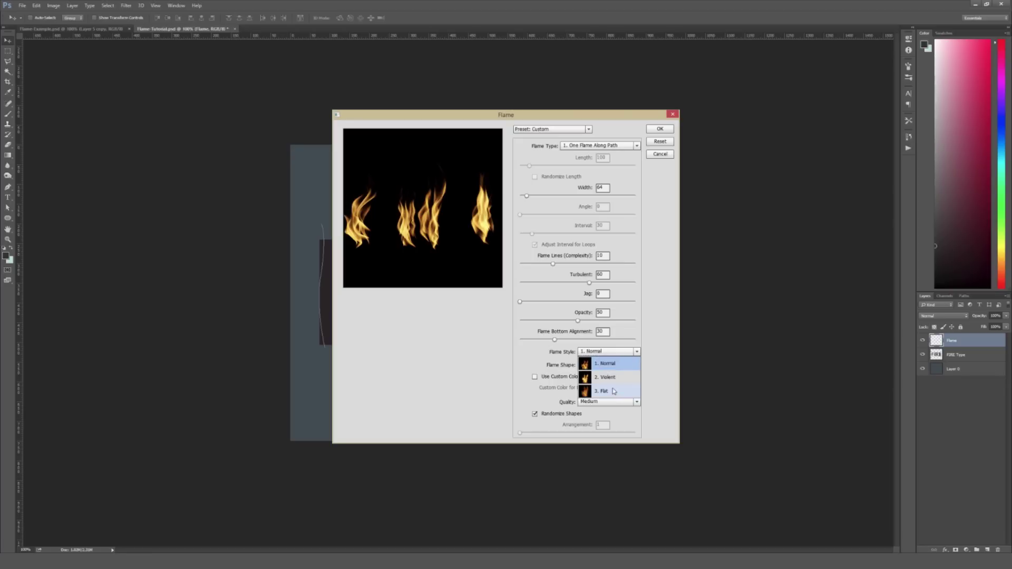
left_click(662, 317)
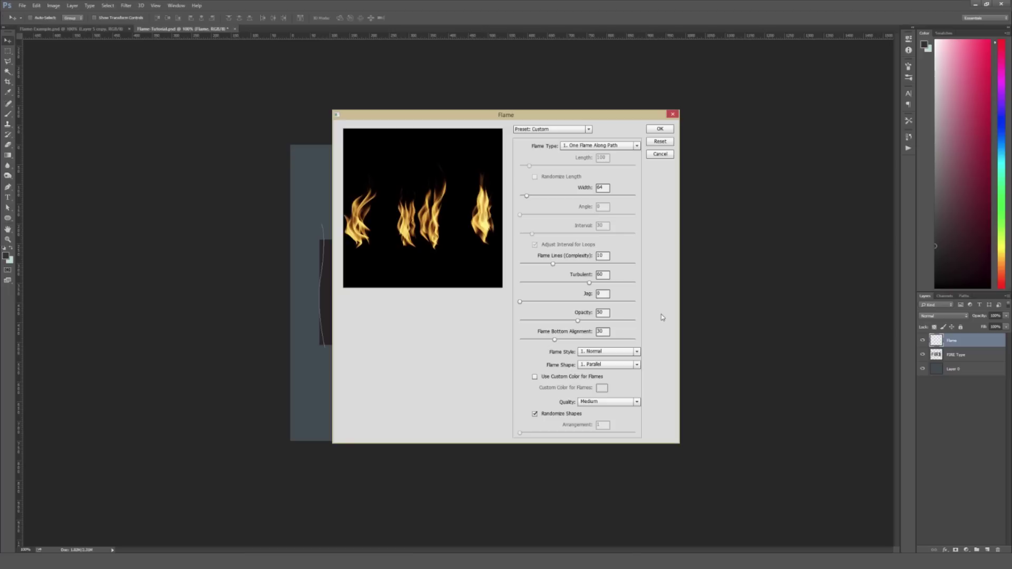
left_click(611, 365)
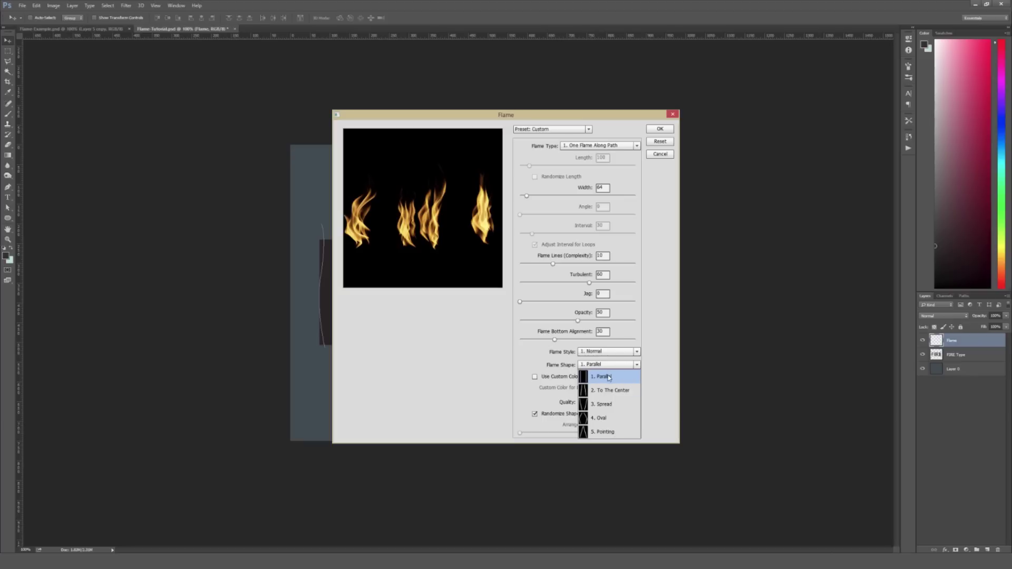
left_click(653, 304)
left_click(623, 402)
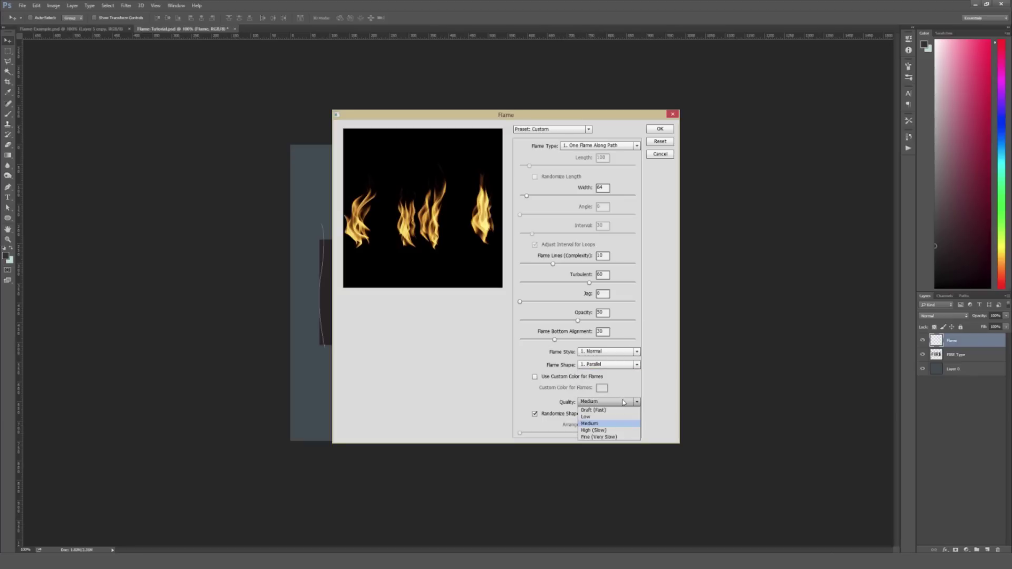
left_click(606, 430)
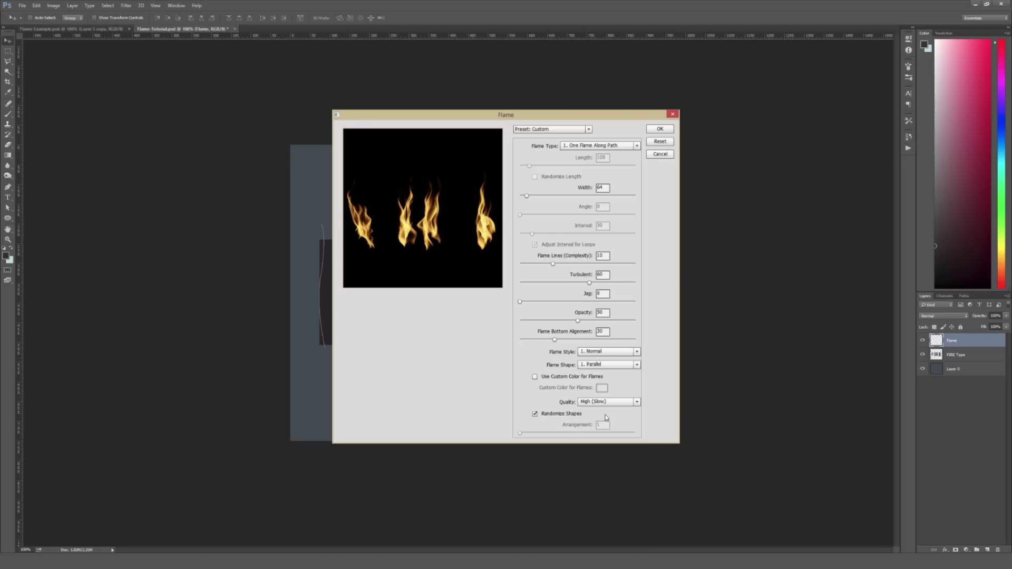
left_click(626, 402)
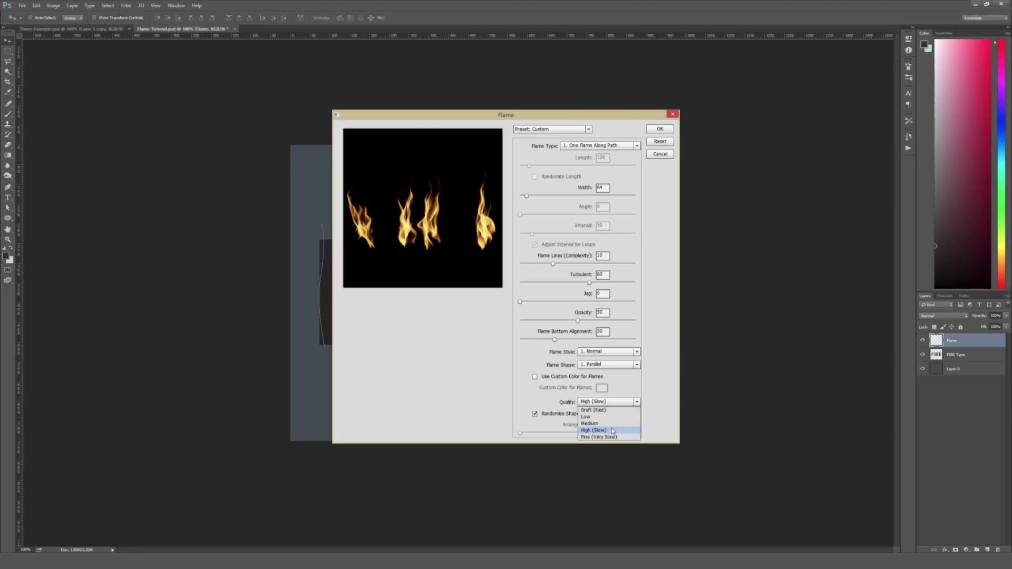
left_click(611, 431)
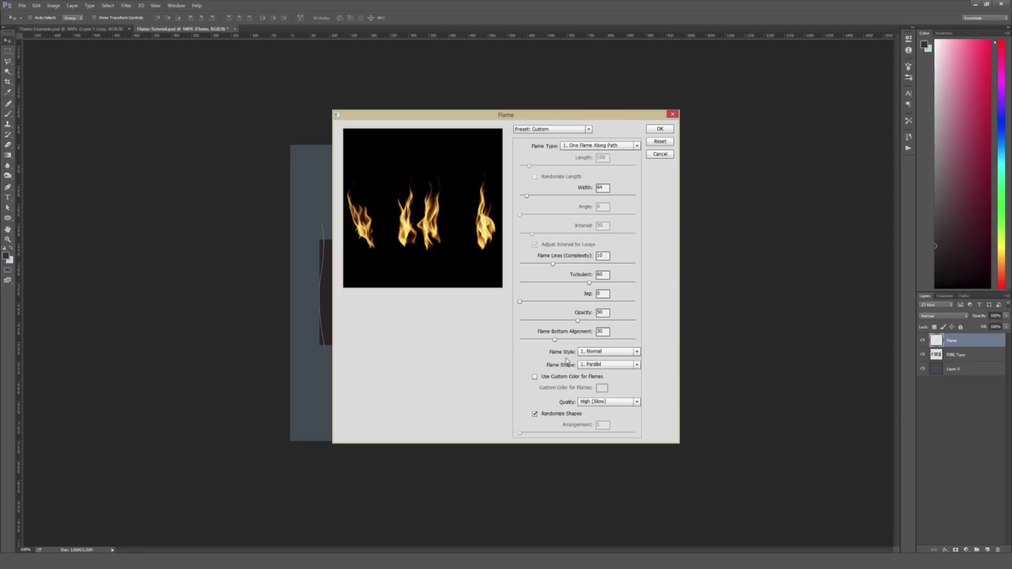
left_click(636, 401)
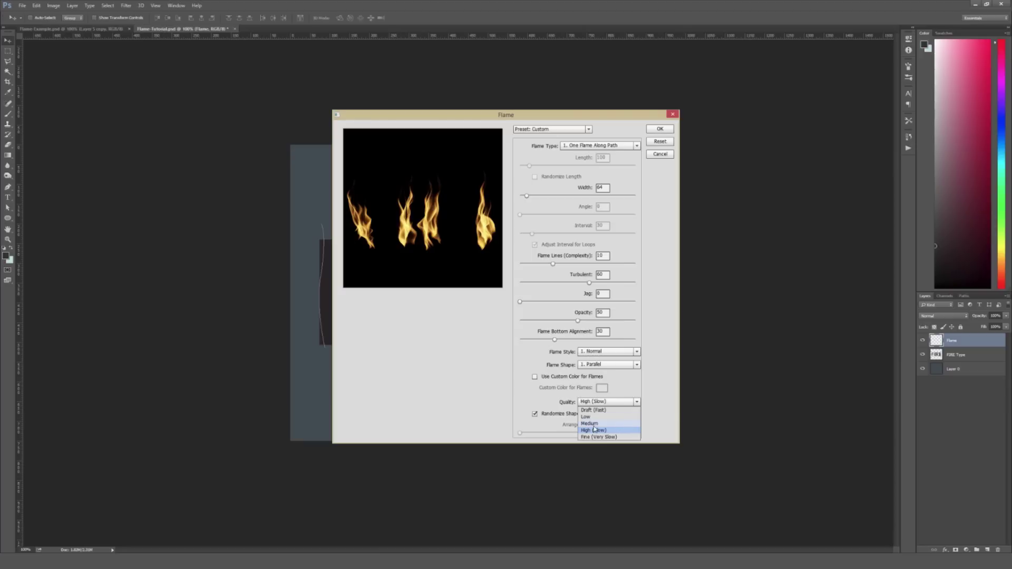
left_click(646, 372)
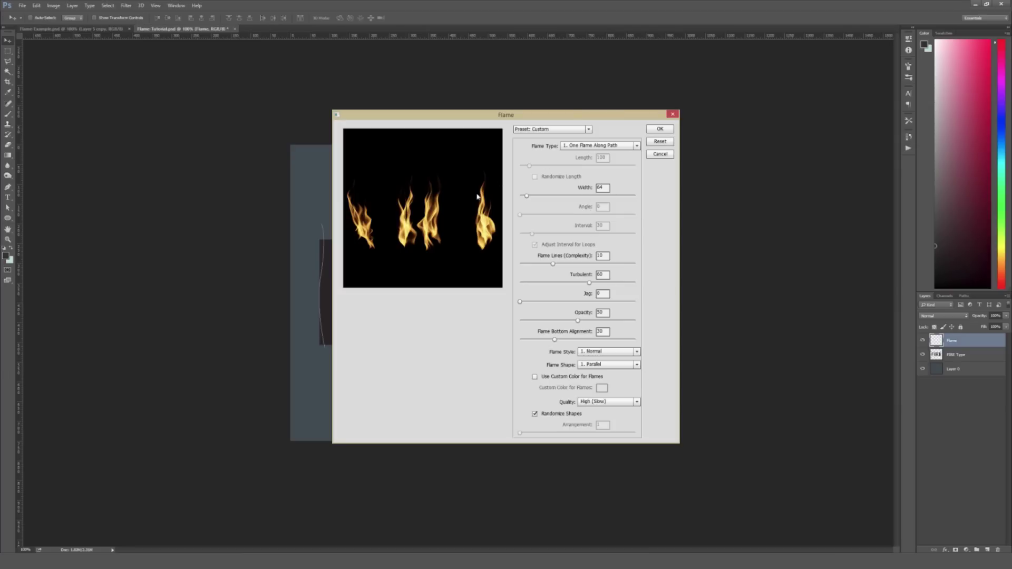
left_click(660, 129)
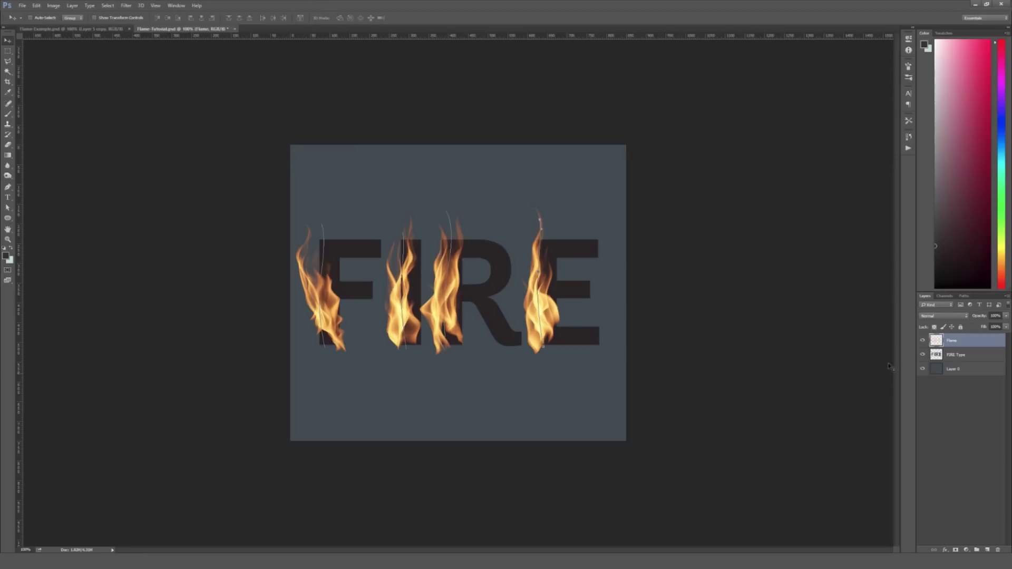
Step: Deselect the Work Path in the Paths panel to hide the guide curves
left_click(964, 296)
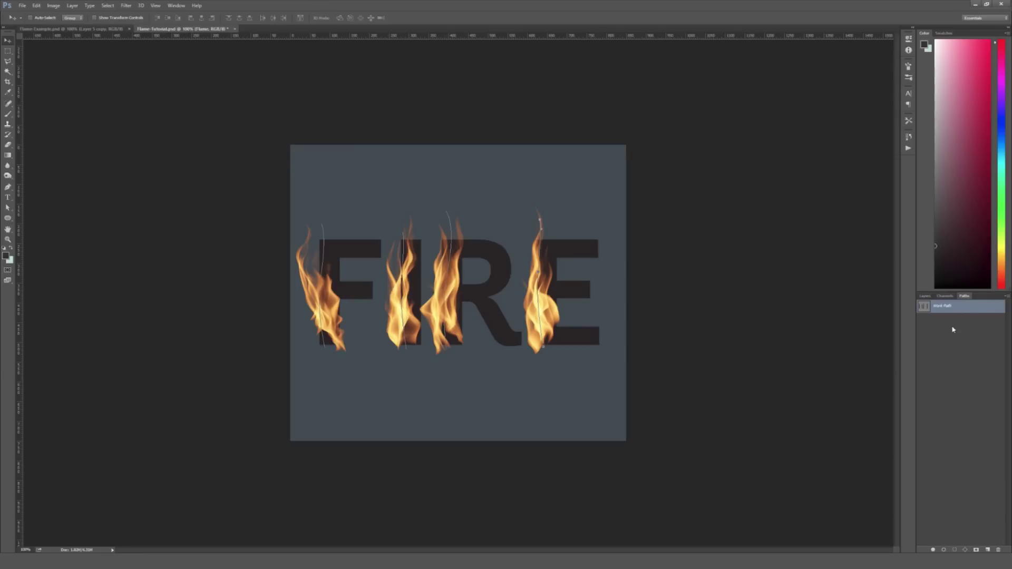
left_click(952, 326)
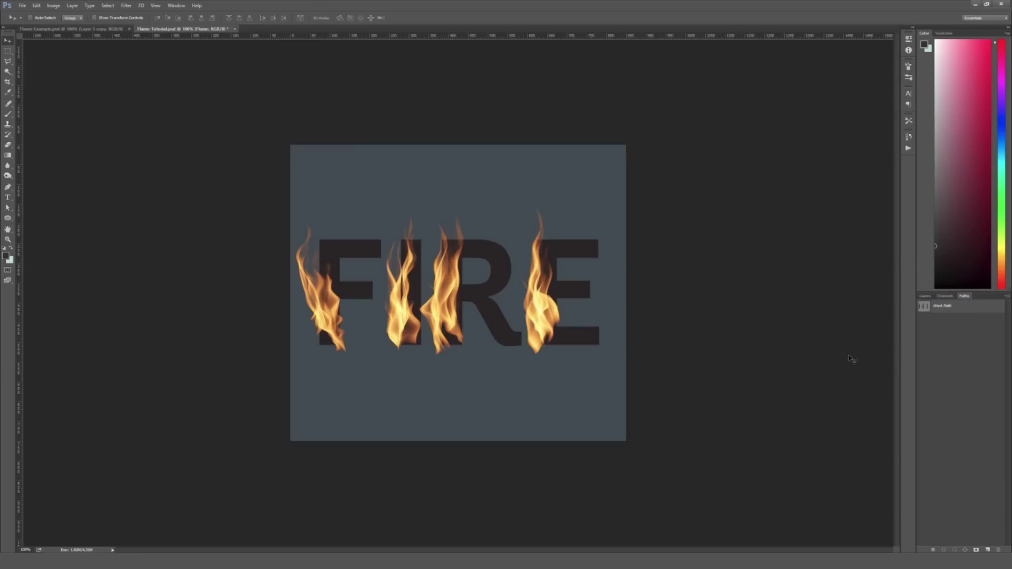
Step: Add a new Layer 1 and drag it beneath the FIRE Type layer
key("F7")
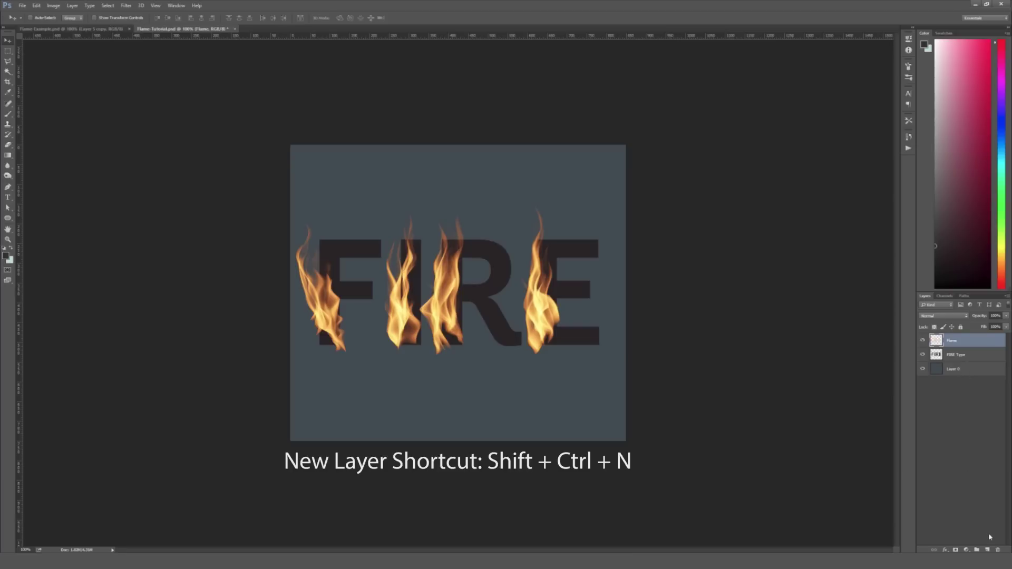
left_click(988, 550)
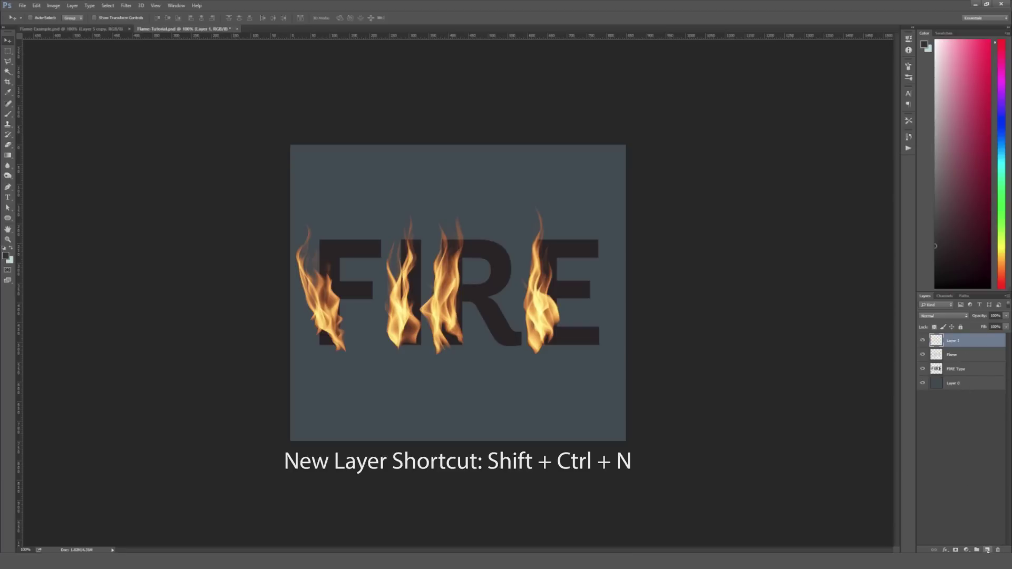
left_click_drag(959, 342, 955, 375)
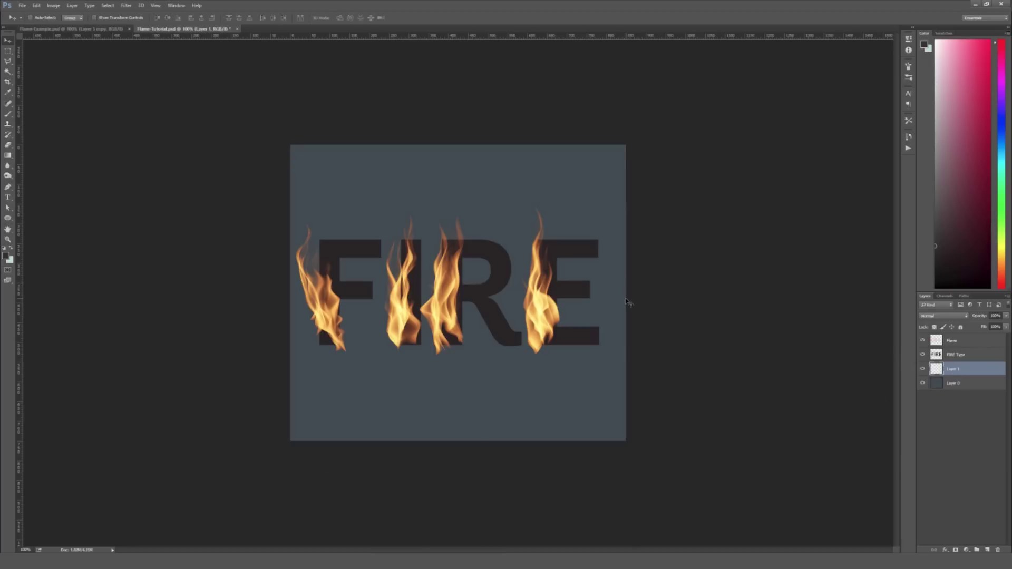
Step: Draw a curved pen path rising from below the R up through it
key("p")
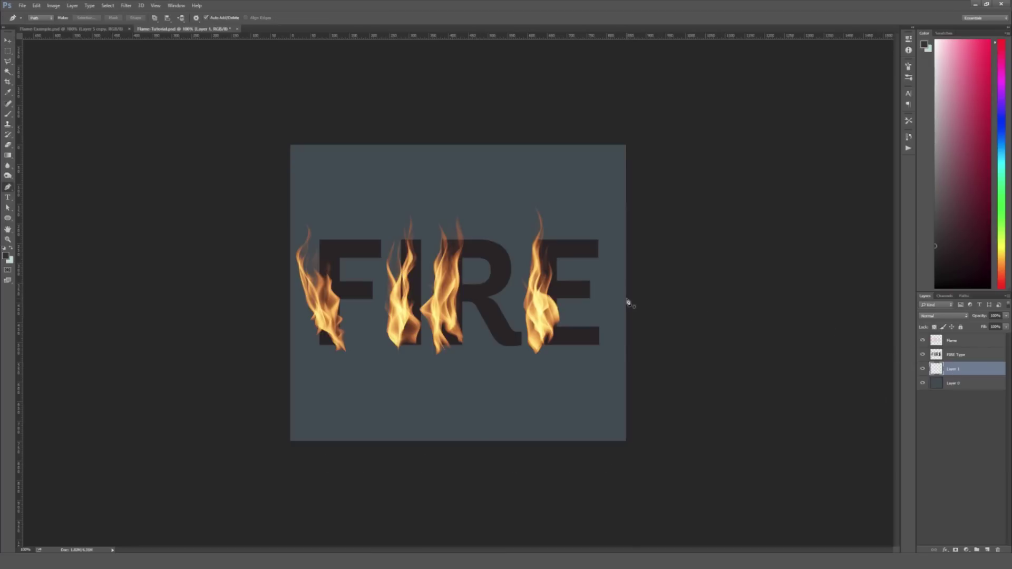
left_click(8, 188)
left_click(496, 346)
left_click_drag(485, 272, 489, 214)
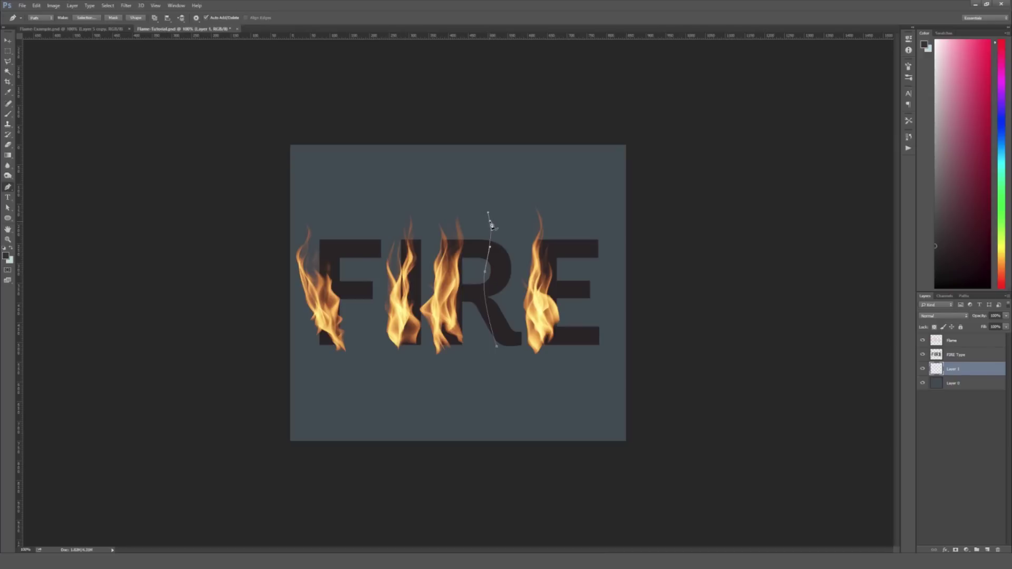
left_click(964, 296)
left_click(949, 338)
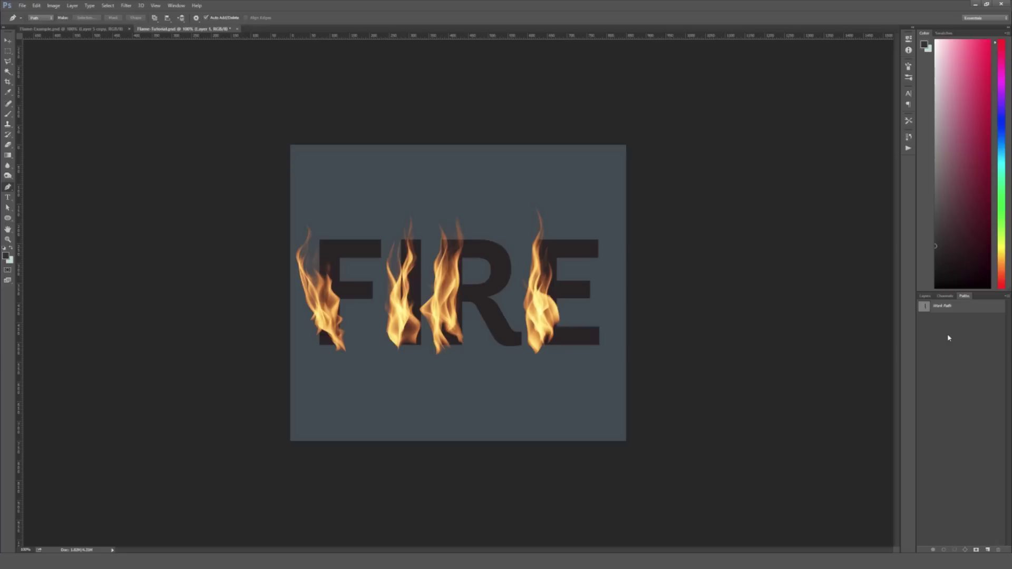
left_click(955, 310)
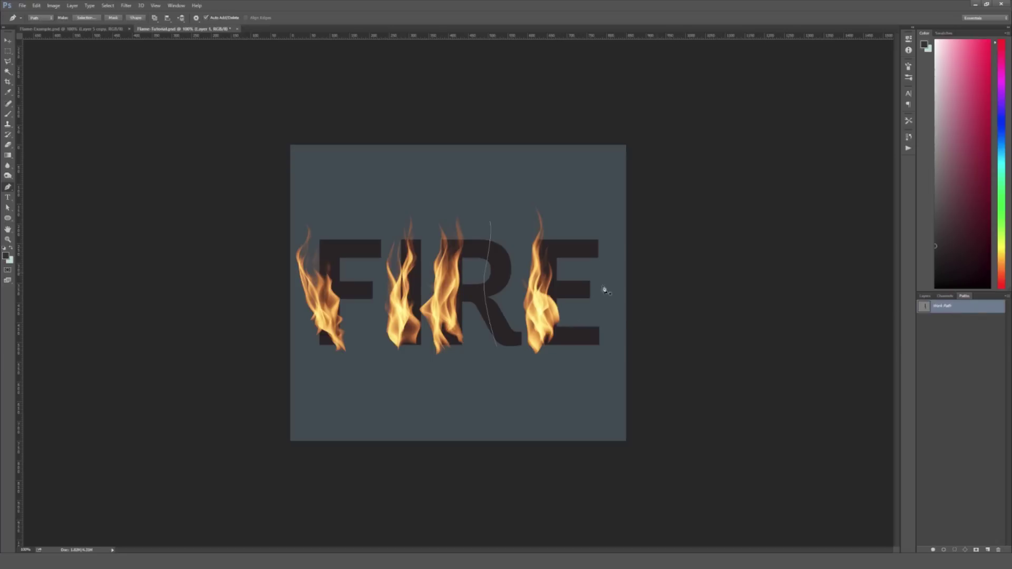
Step: Add a gently curved path rising from the E's bottom, then return to Layers
left_click(579, 336)
left_click(584, 270)
left_click_drag(584, 272, 579, 258)
left_click(583, 270, "alt")
key("v")
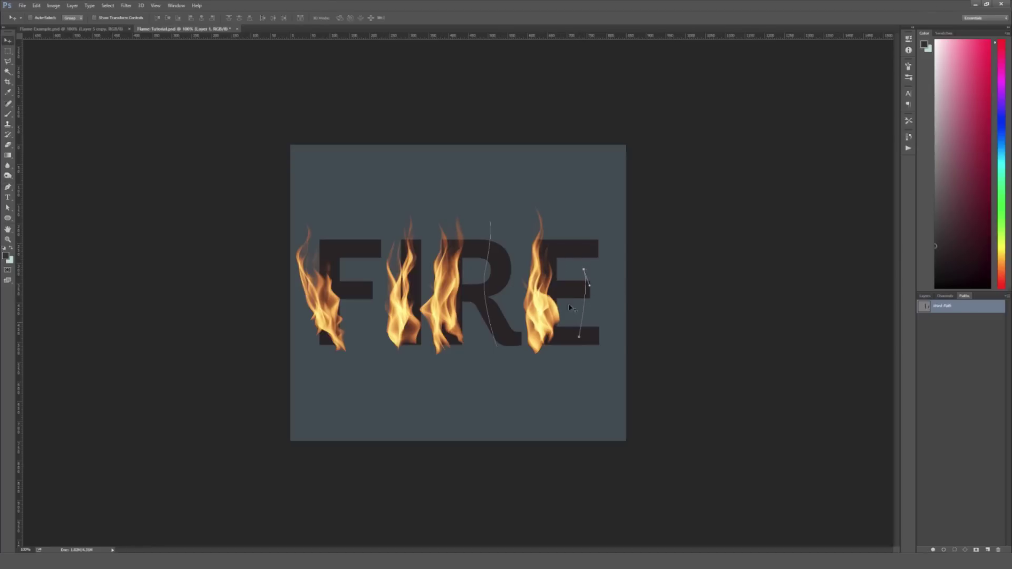
left_click(925, 296)
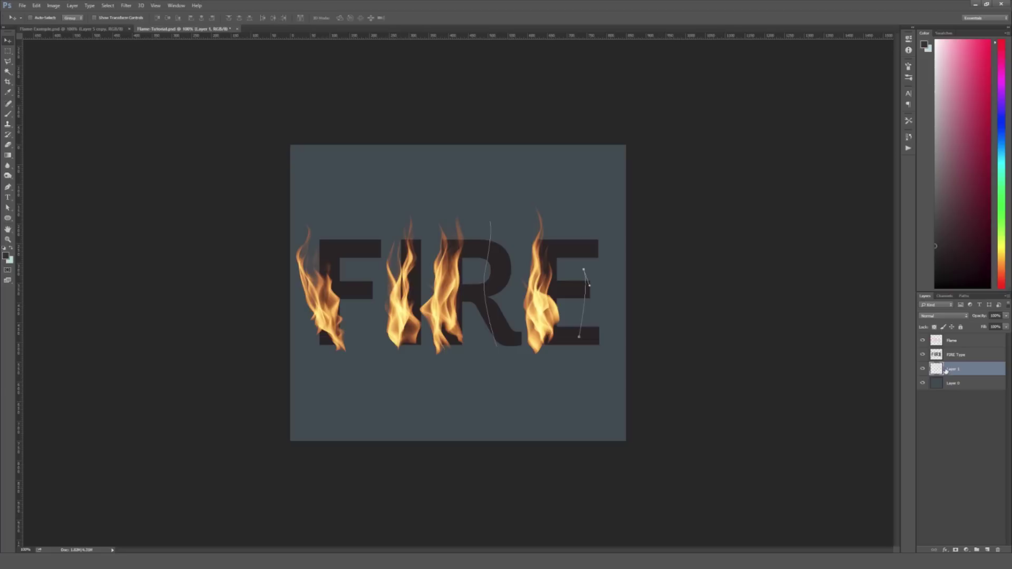
Step: Reapply the last Flame filter to render flames on Layer 1
left_click(126, 5)
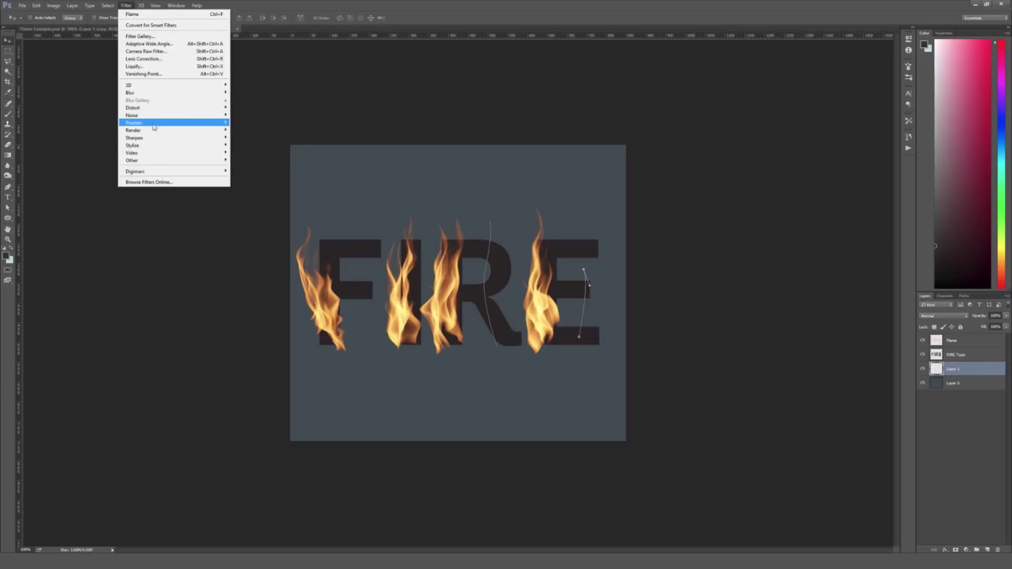
mouse_move(162, 107)
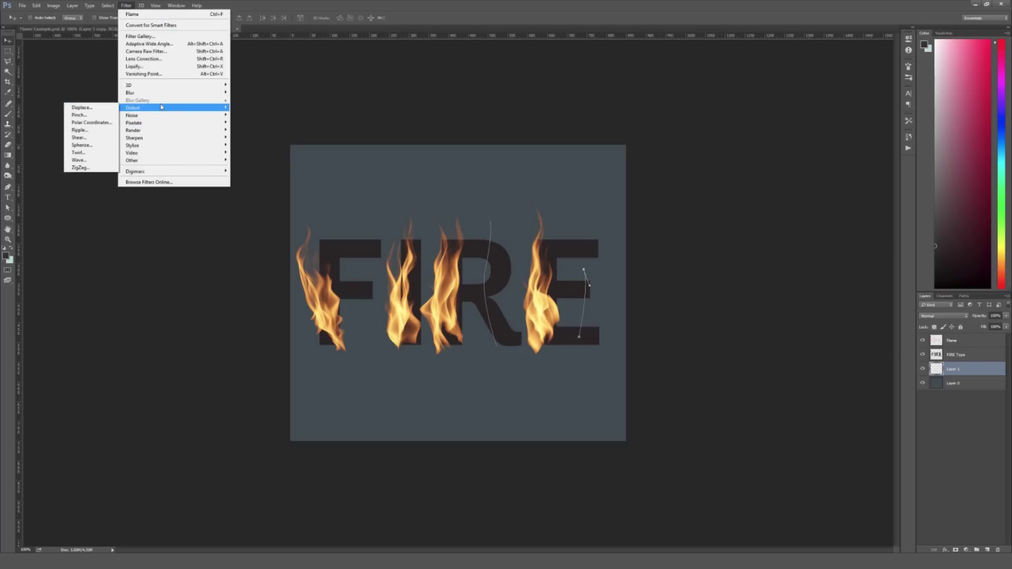
left_click(162, 15)
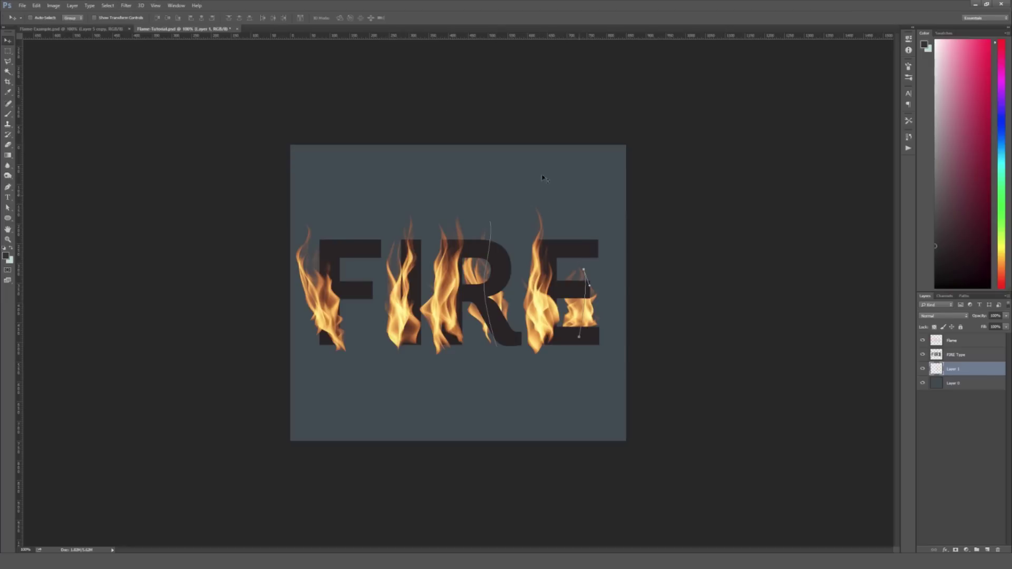
Step: Deselect the Work Path to hide its outline and go back to the Layers panel
left_click(963, 341)
left_click(964, 296)
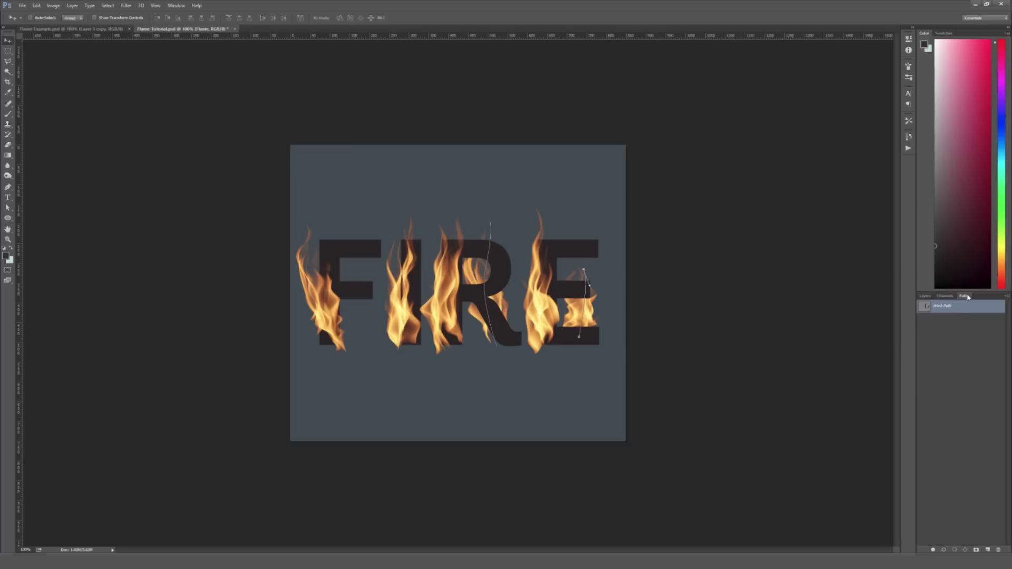
left_click(953, 333)
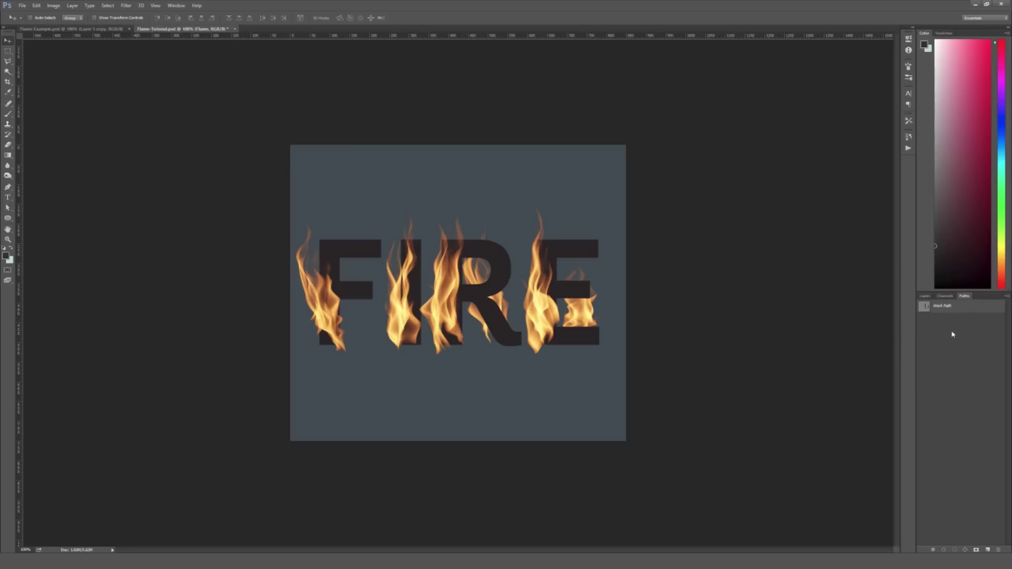
key("F7")
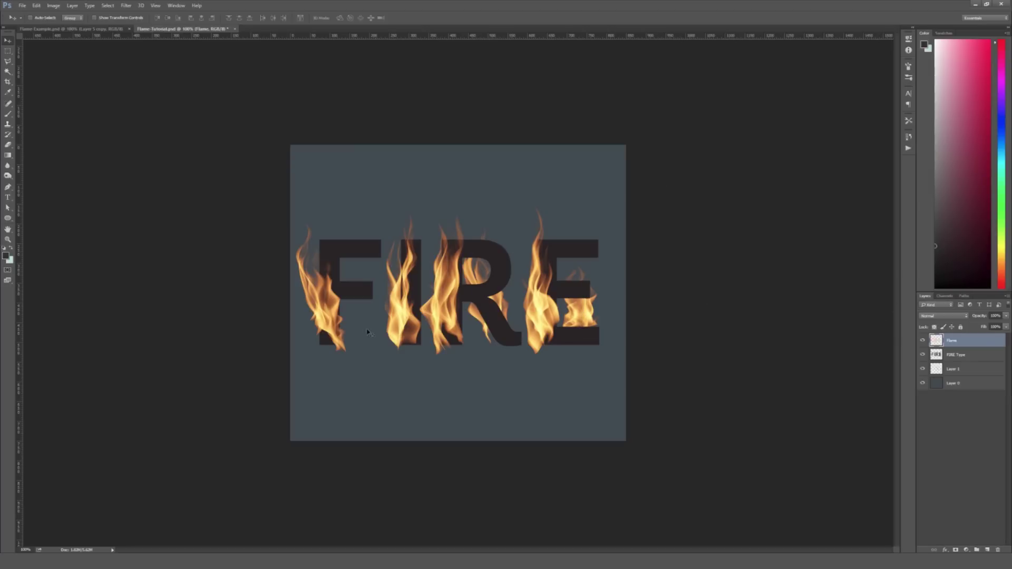
Step: Rename Layer 1 to 'Background Flames'
double_click(952, 370)
type("Background Flames")
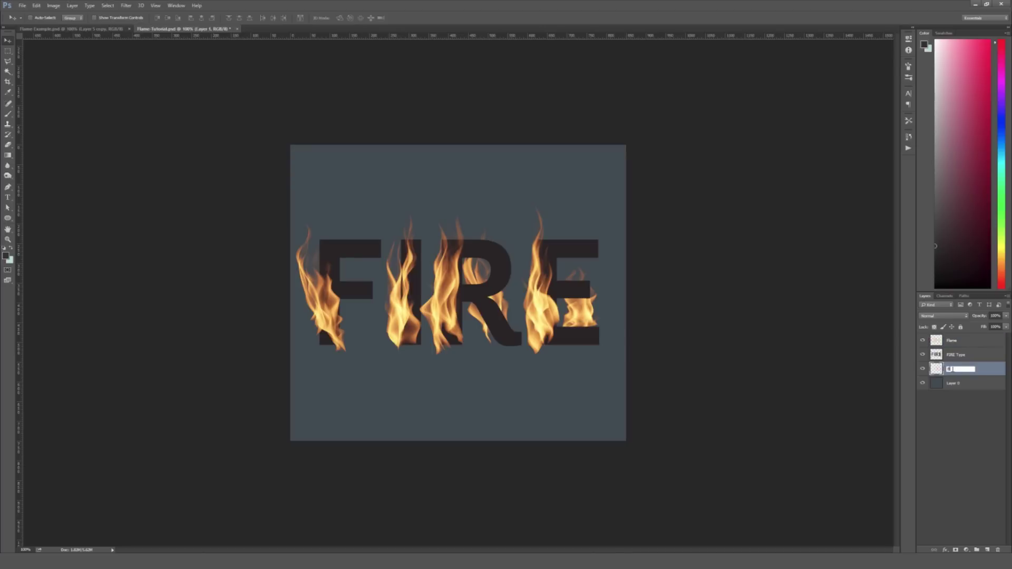
key("Return")
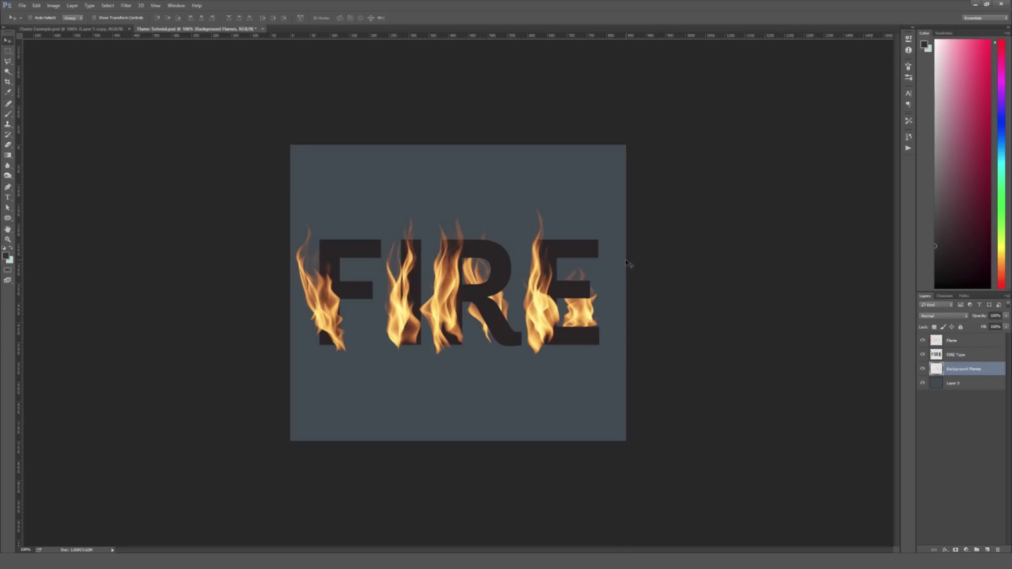
Step: Set both the Flame and Background Flames layers to Hard Light blend mode
left_click(968, 340)
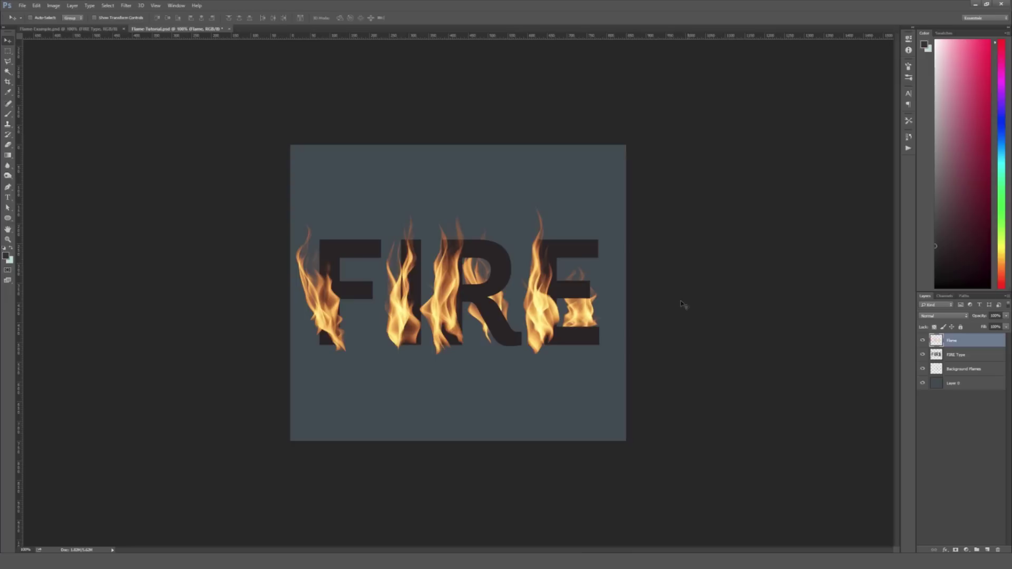
left_click(953, 316)
left_click(927, 403)
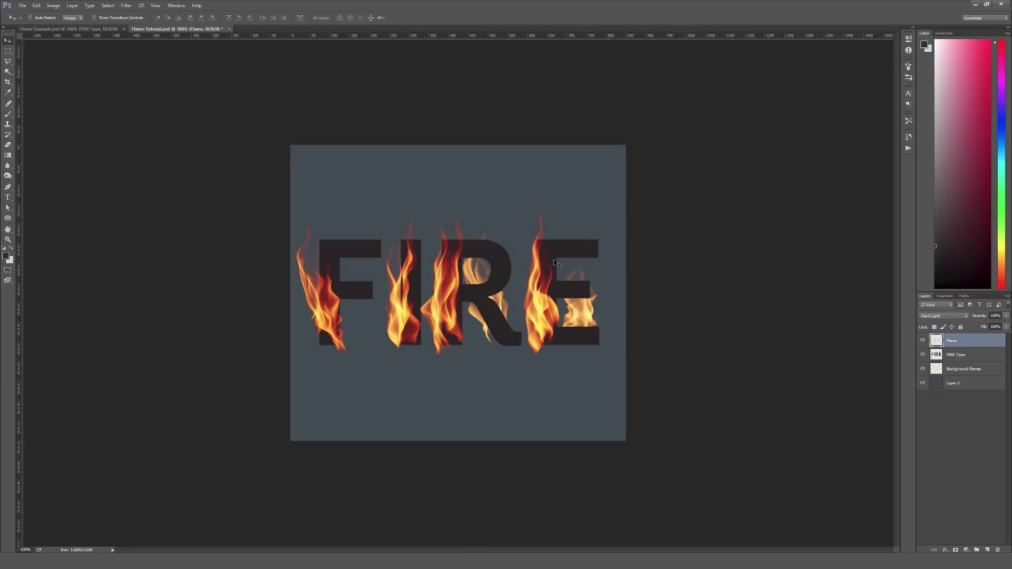
left_click(985, 371)
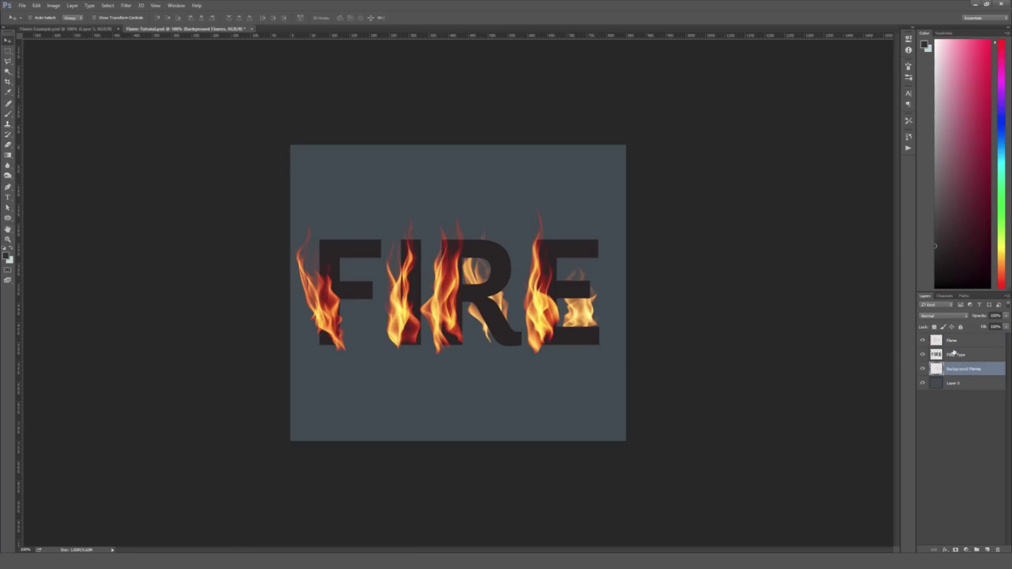
left_click(943, 315)
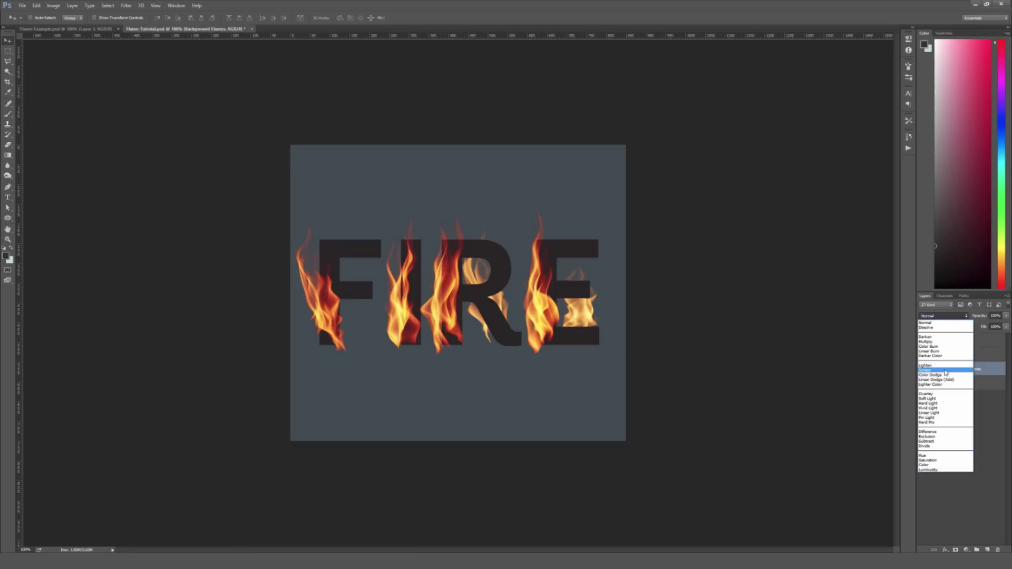
key("Down")
key("Down")
key("Down")
key("Down")
key("Down")
key("Down")
key("Return")
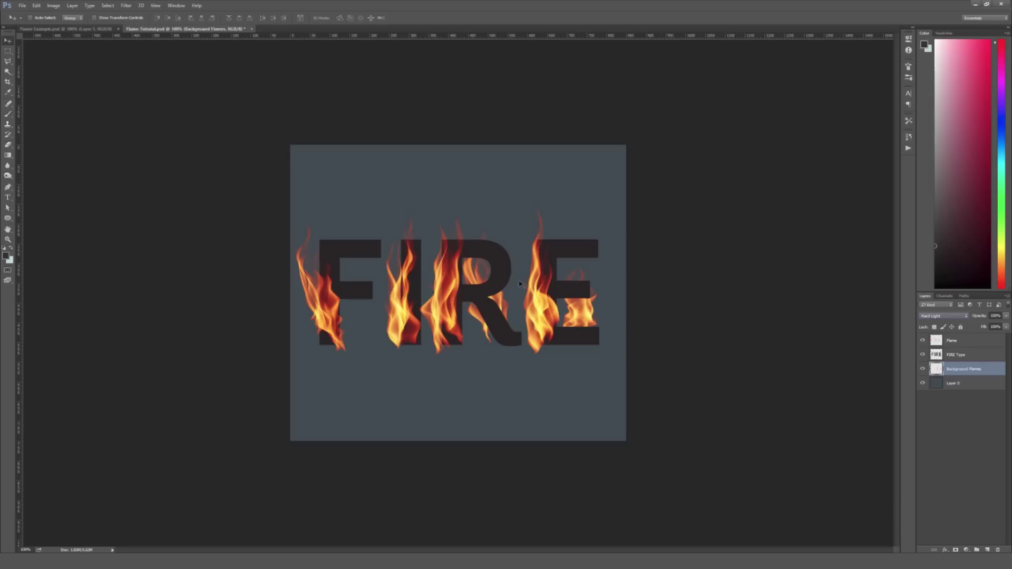
left_click(963, 357)
Step: At 200% zoom, preview Levels on the FIRE text with output black raised to 255
key("ctrl+plus")
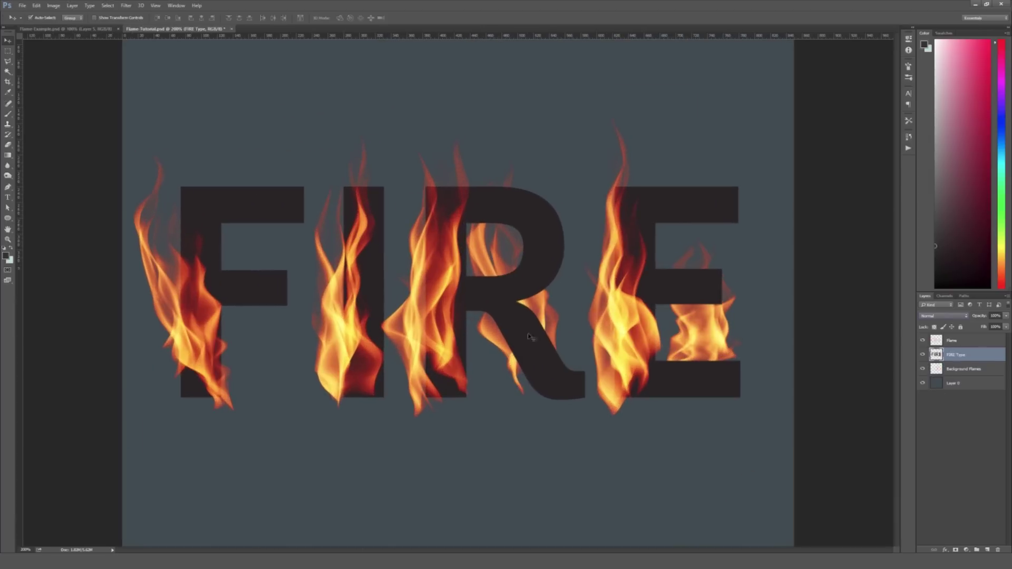
key("ctrl+alt+l")
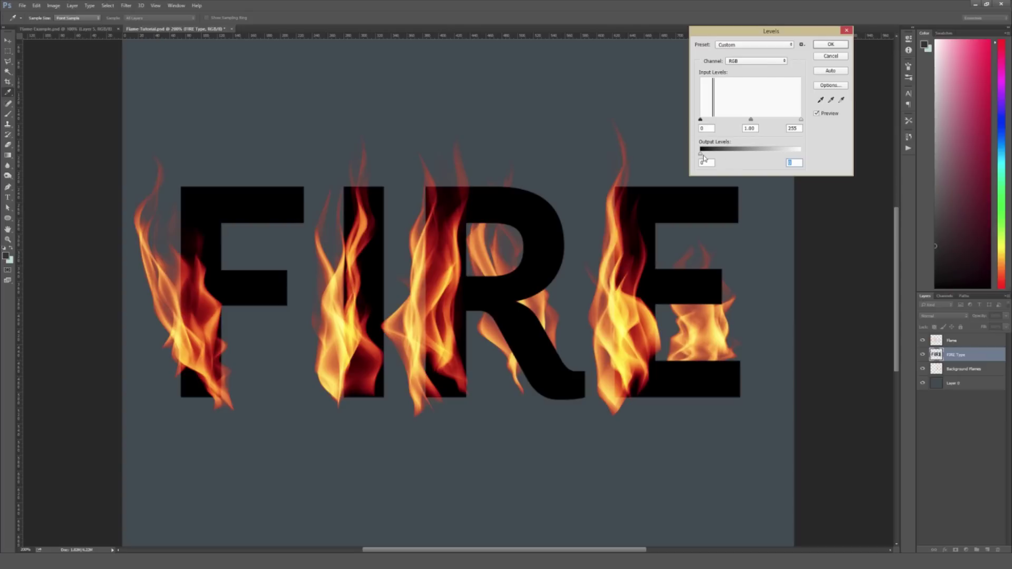
left_click_drag(701, 153, 810, 161)
key("shift+Tab")
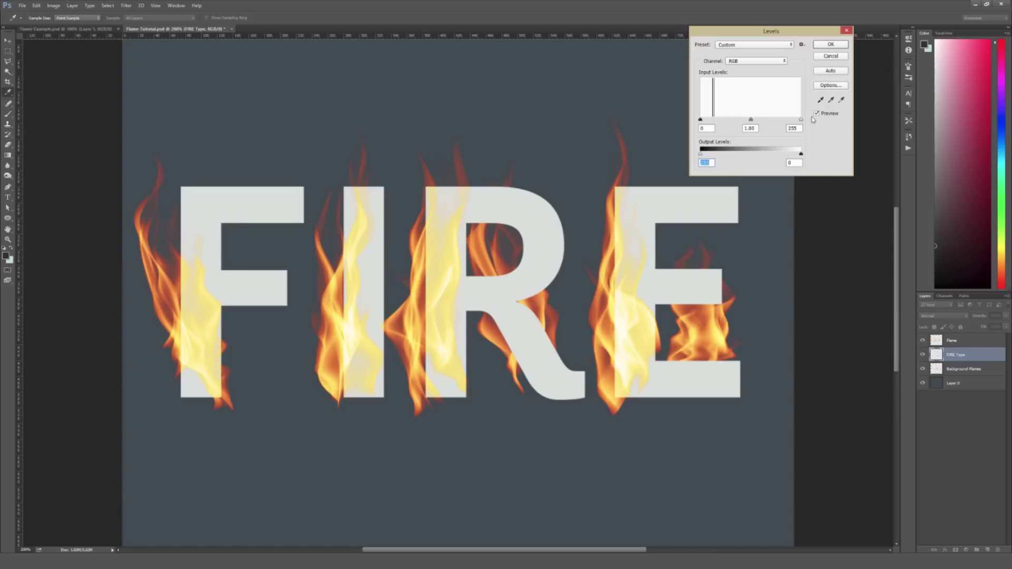
Step: Cancel the Levels preview, keep the Flame layer on Hard Light, and return to 100% zoom
key("Return")
key("v")
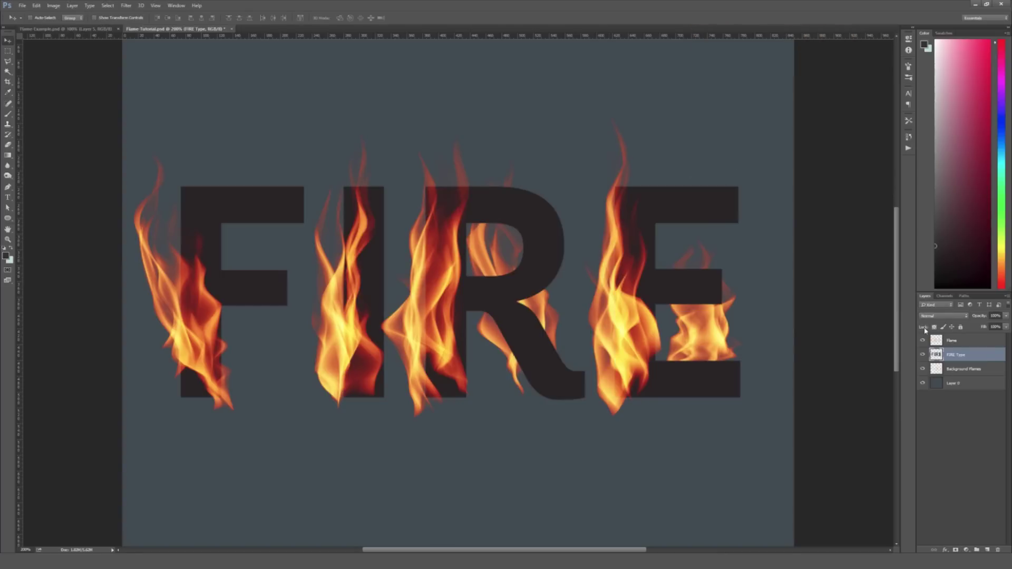
left_click(952, 341)
left_click(947, 315)
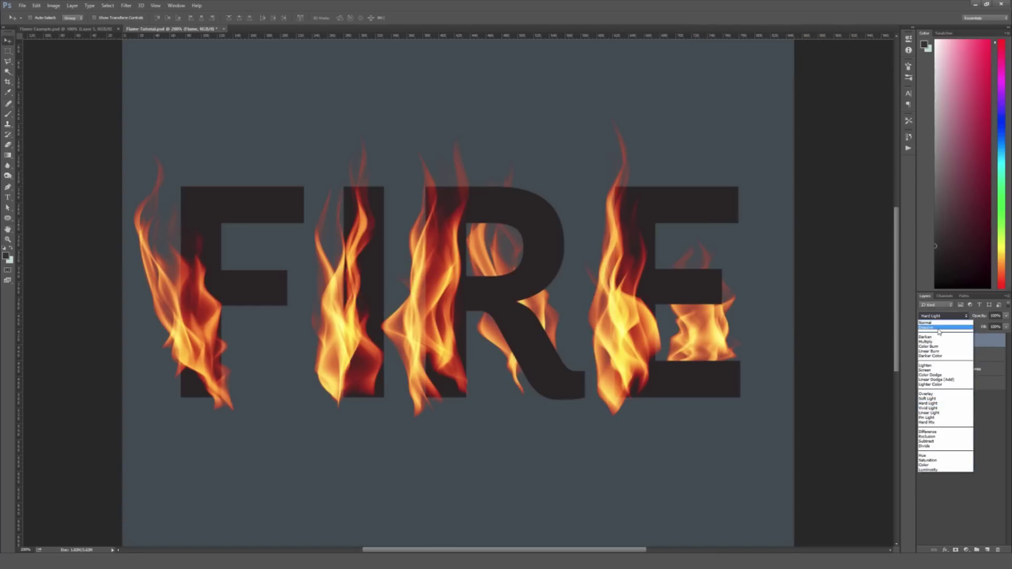
left_click(981, 342)
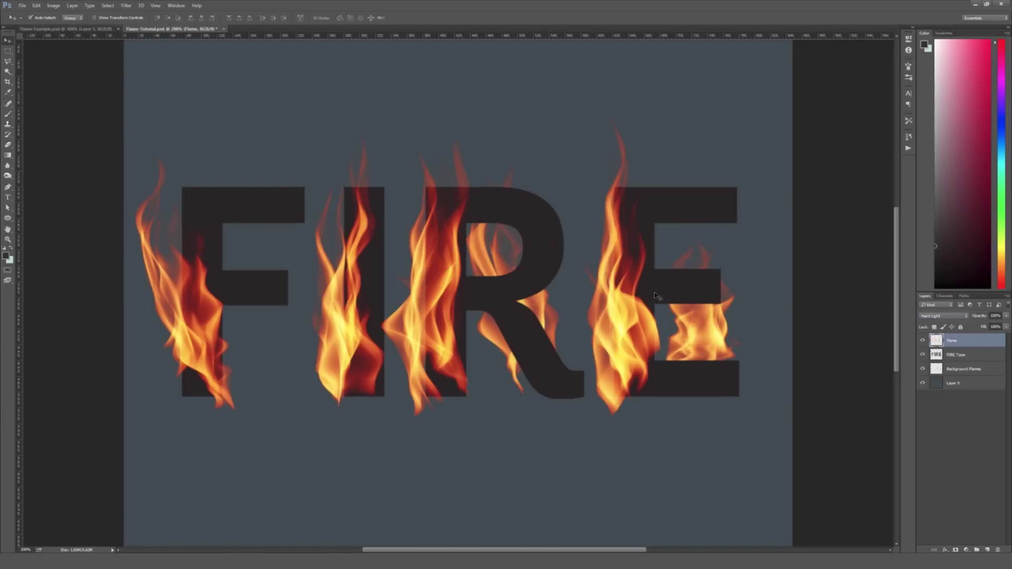
key("ctrl+minus")
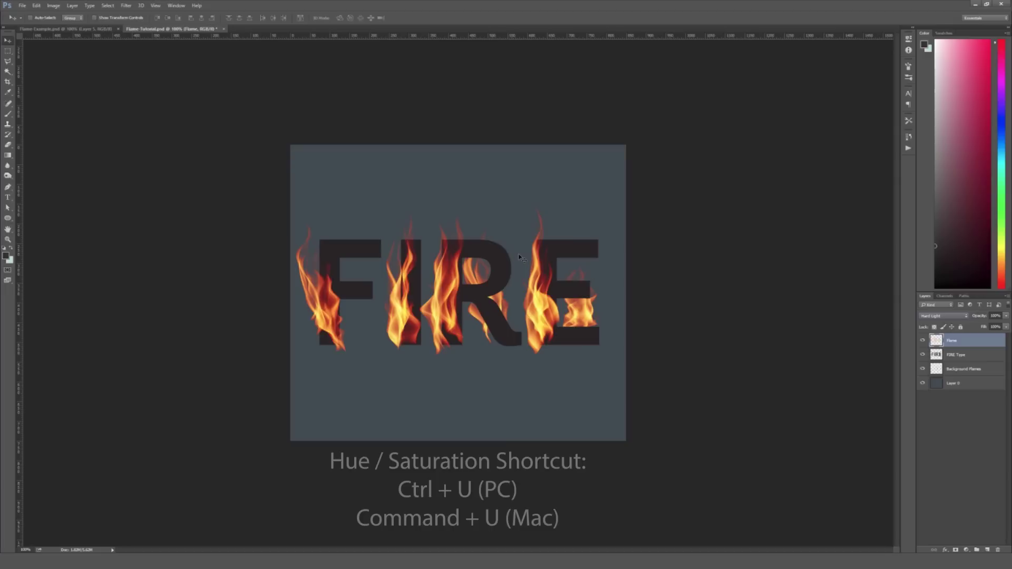
Step: Lower the saturation of the front Flame layer with Hue/Saturation
key("ctrl+u")
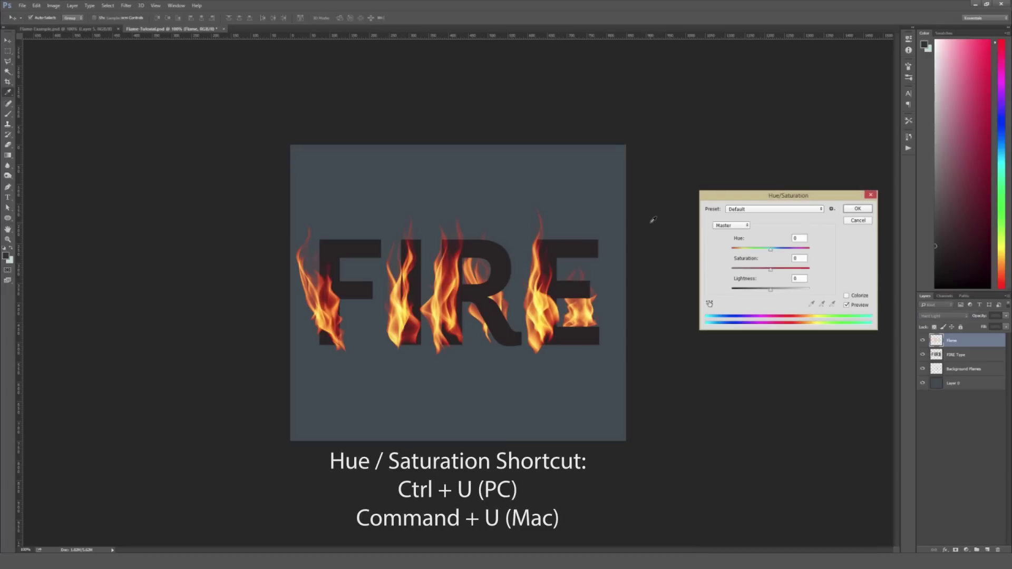
left_click_drag(753, 193, 703, 184)
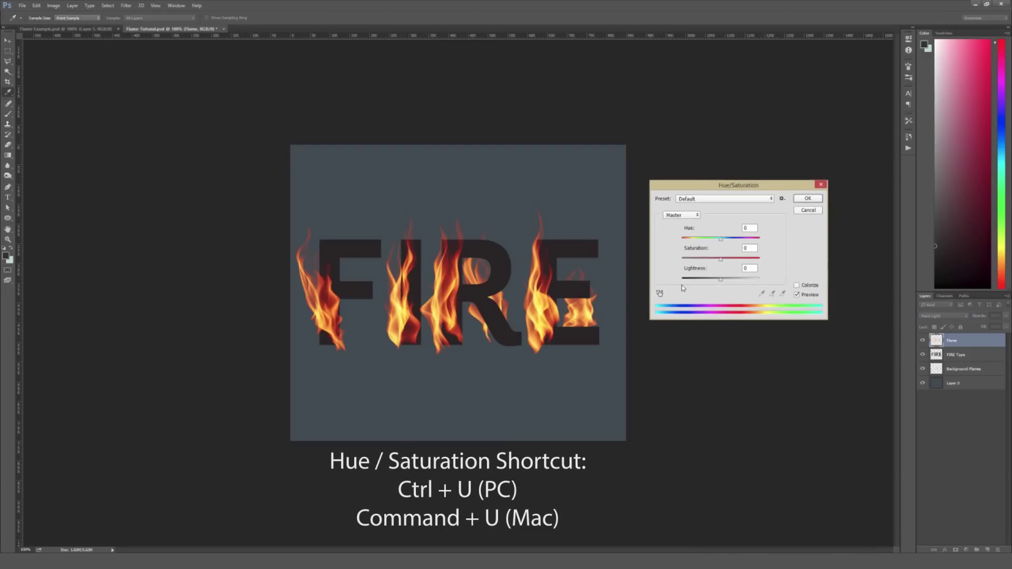
mouse_move(721, 260)
left_mouse_down()
mouse_move(701, 260)
mouse_move(710, 259)
left_mouse_up()
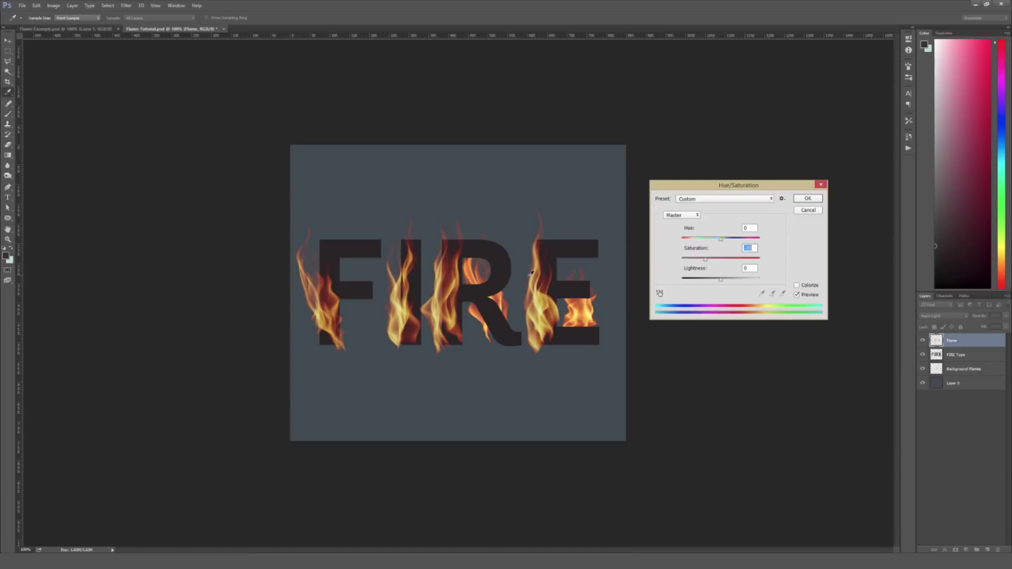
left_click(815, 200)
Step: Reduce the Background Flames layer's saturation to about -17
left_click(970, 369)
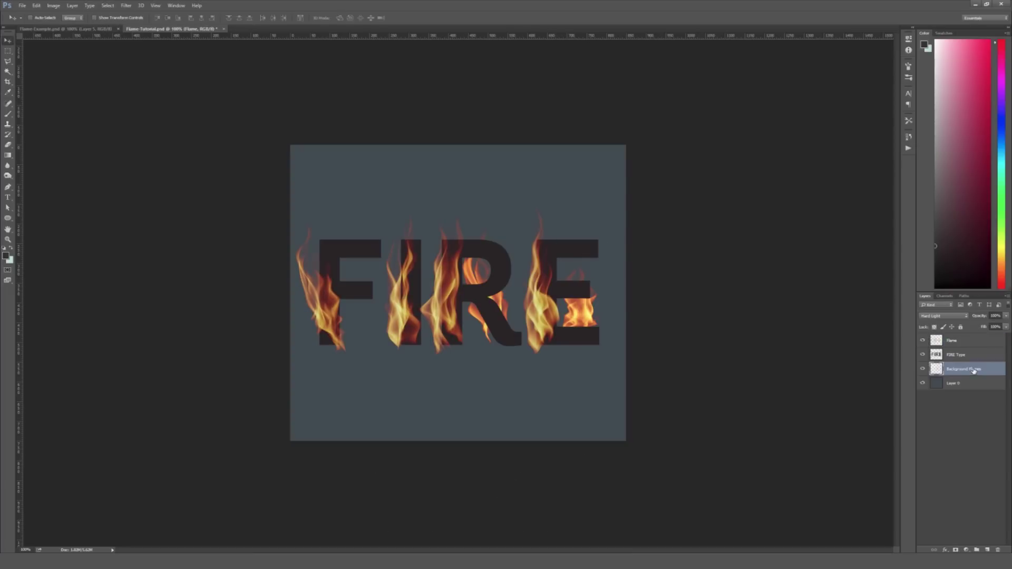
key("ctrl+u")
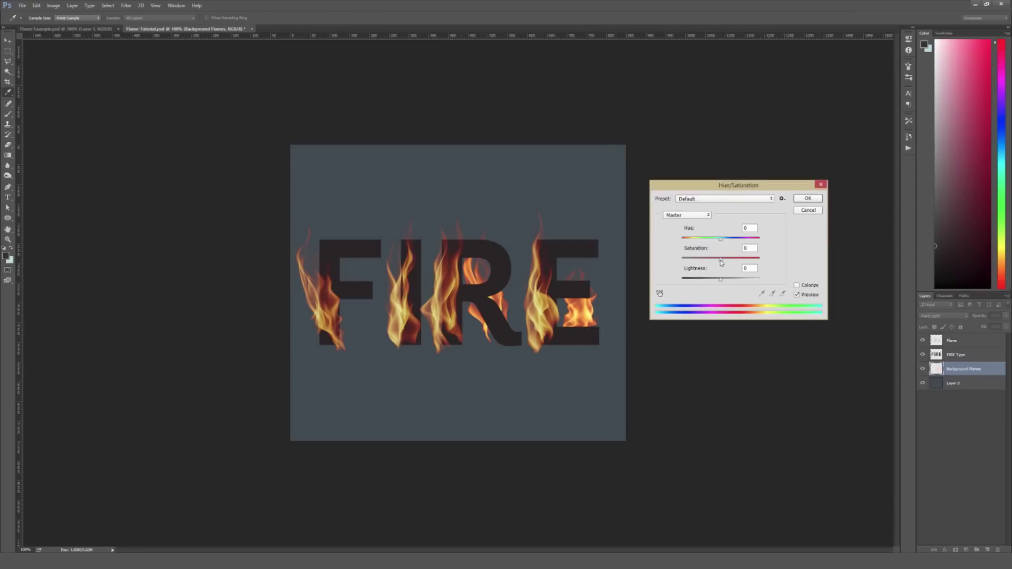
left_click_drag(721, 259, 707, 262)
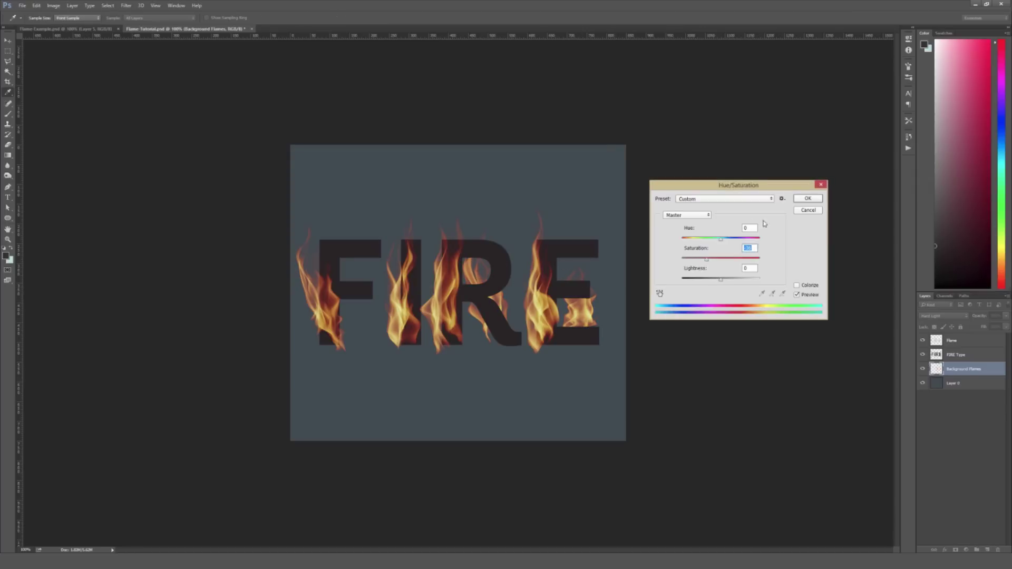
left_click(802, 200)
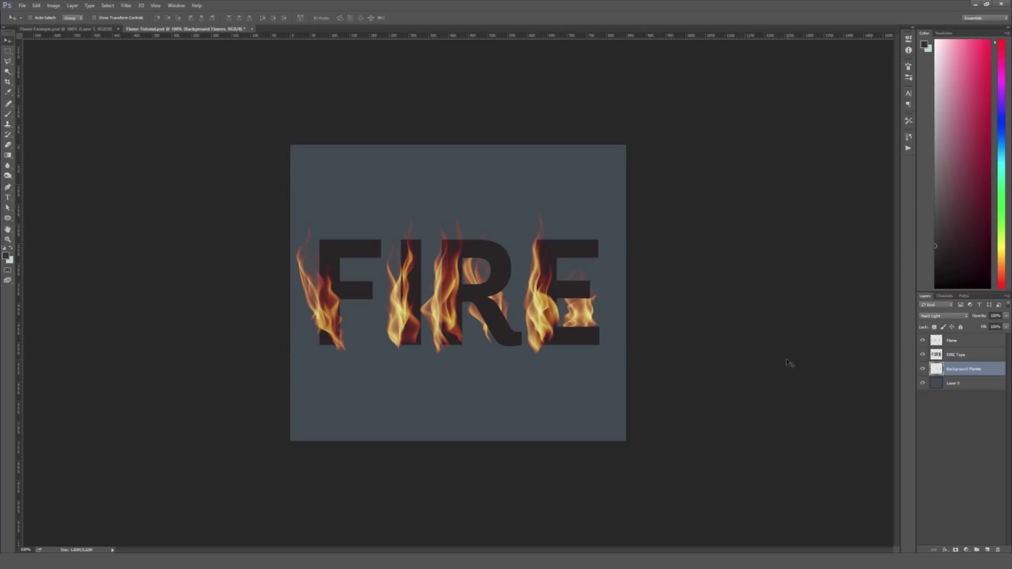
Step: Duplicate the Background Flames and Flame layers
left_click(965, 342)
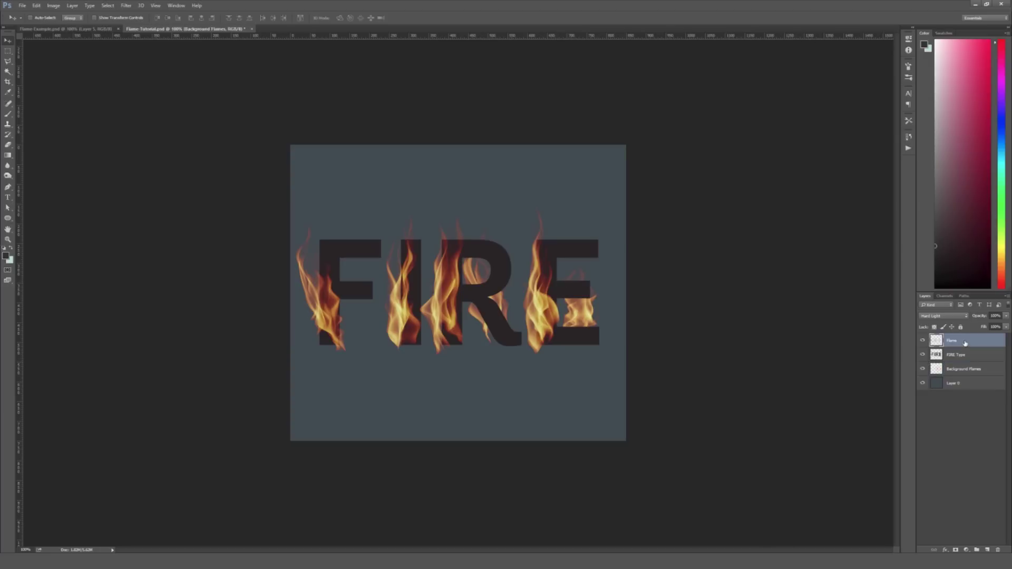
left_click(966, 370)
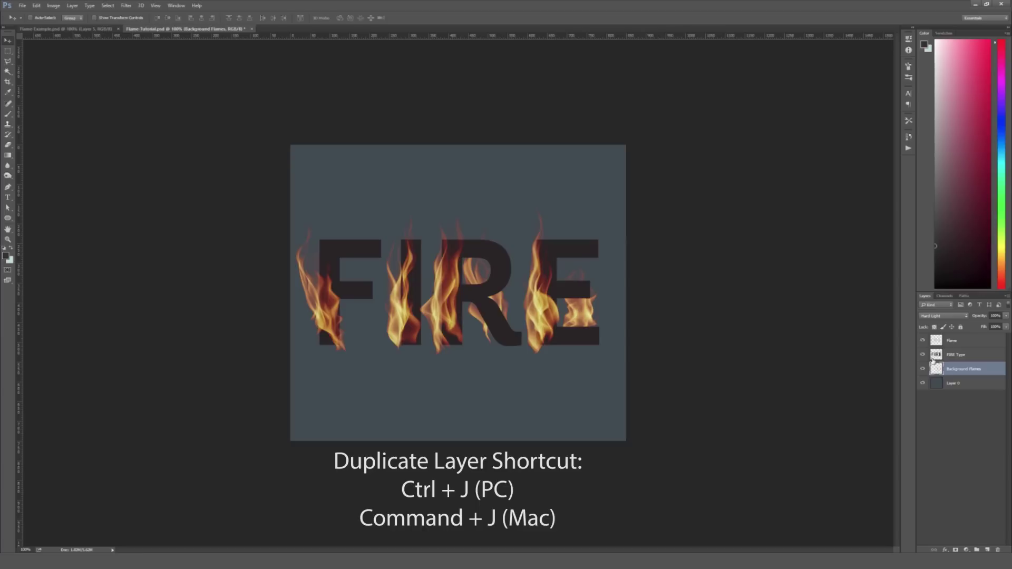
key("ctrl+j")
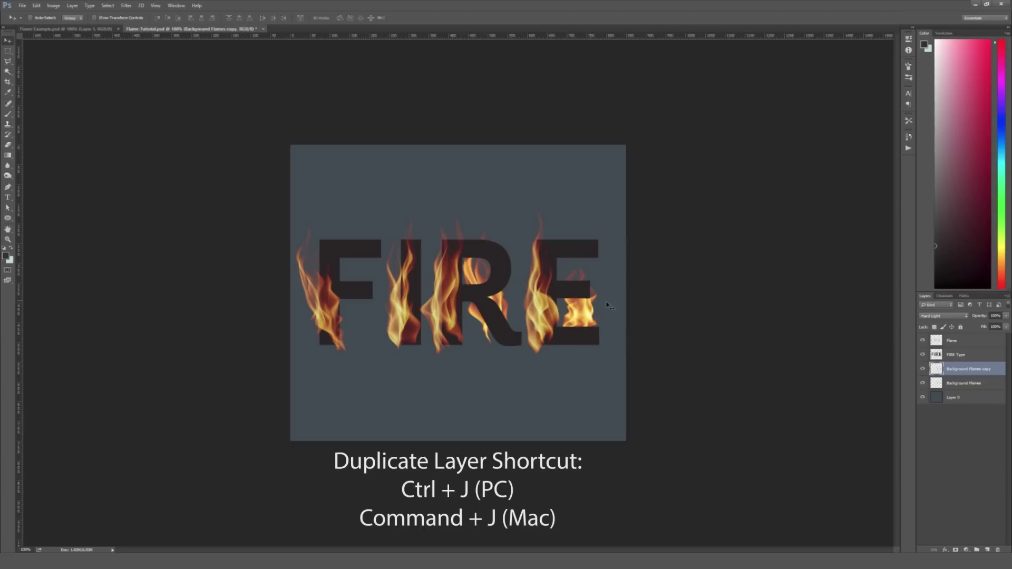
left_click(965, 340)
key("ctrl+j")
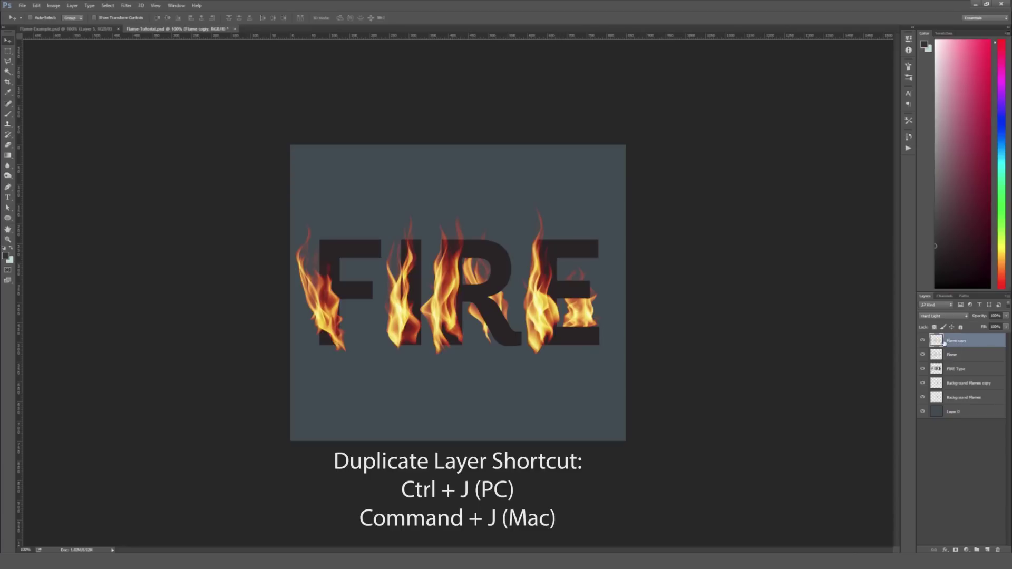
Step: Move both flame copies just above Layer 0 and merge them into one Flame copy layer
left_click_drag(959, 342, 957, 405)
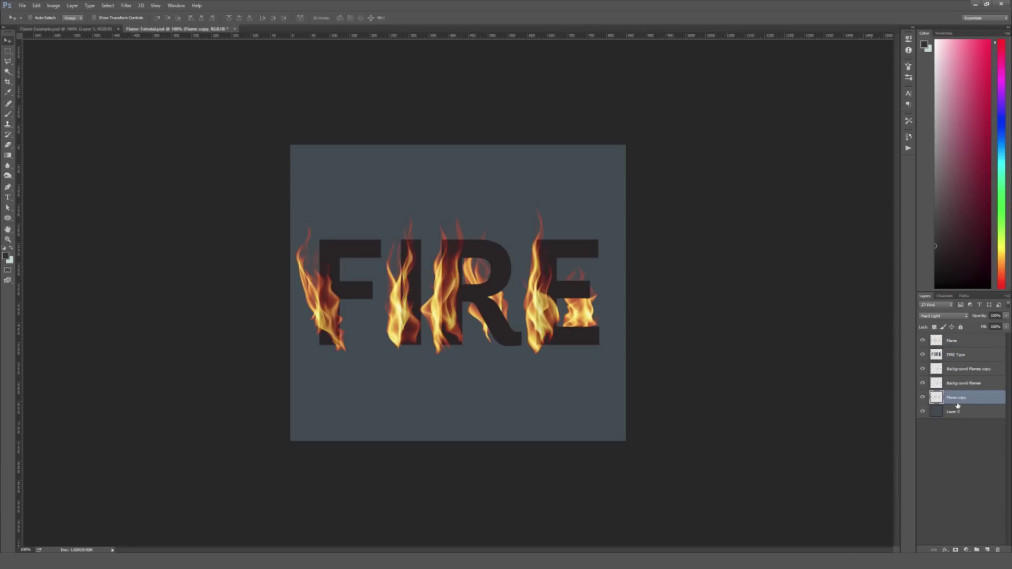
left_click_drag(973, 369, 964, 398)
left_click(967, 383, "shift")
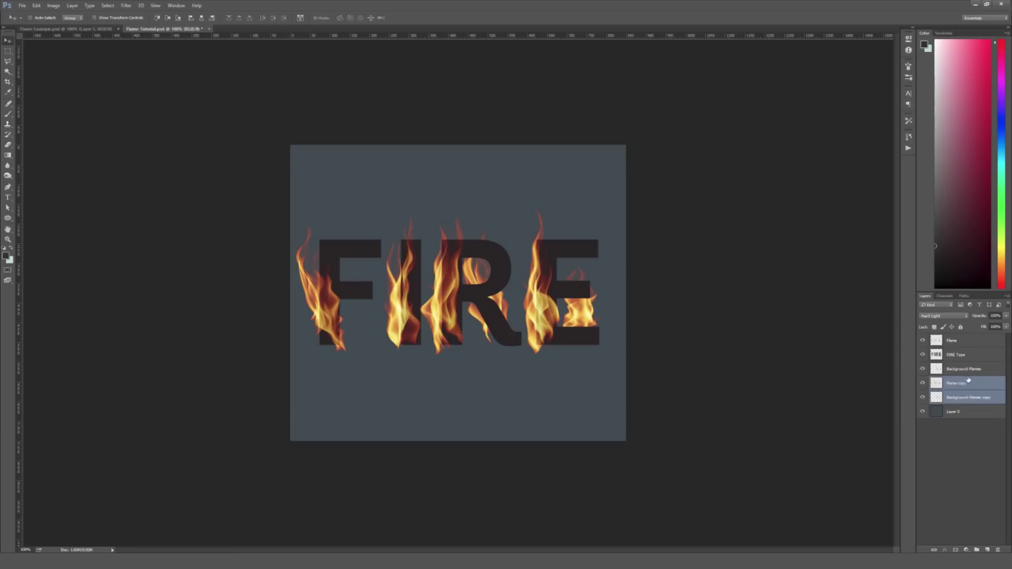
left_click(935, 414)
left_click(957, 398)
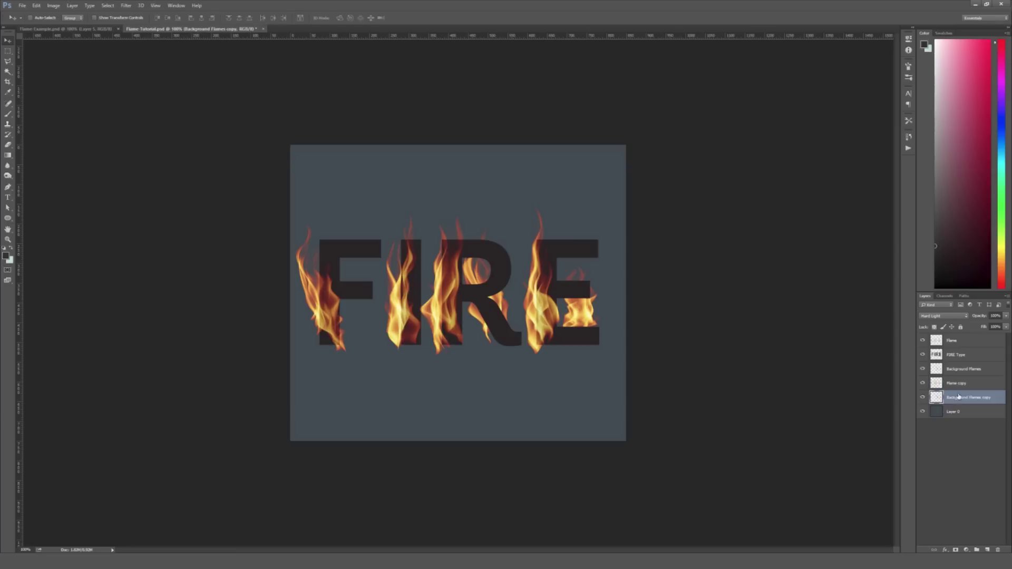
left_click(961, 384)
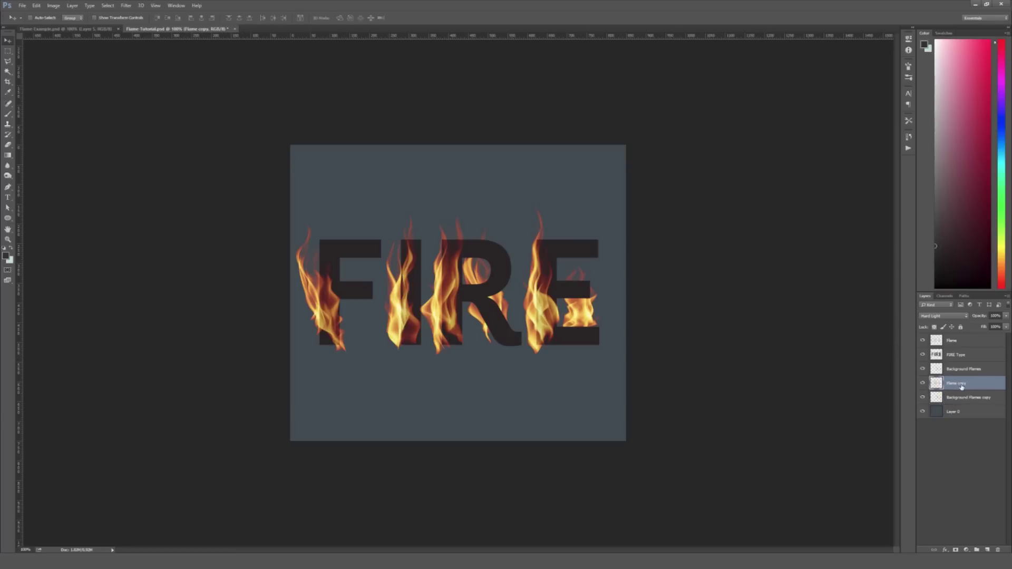
left_click(956, 399, "shift")
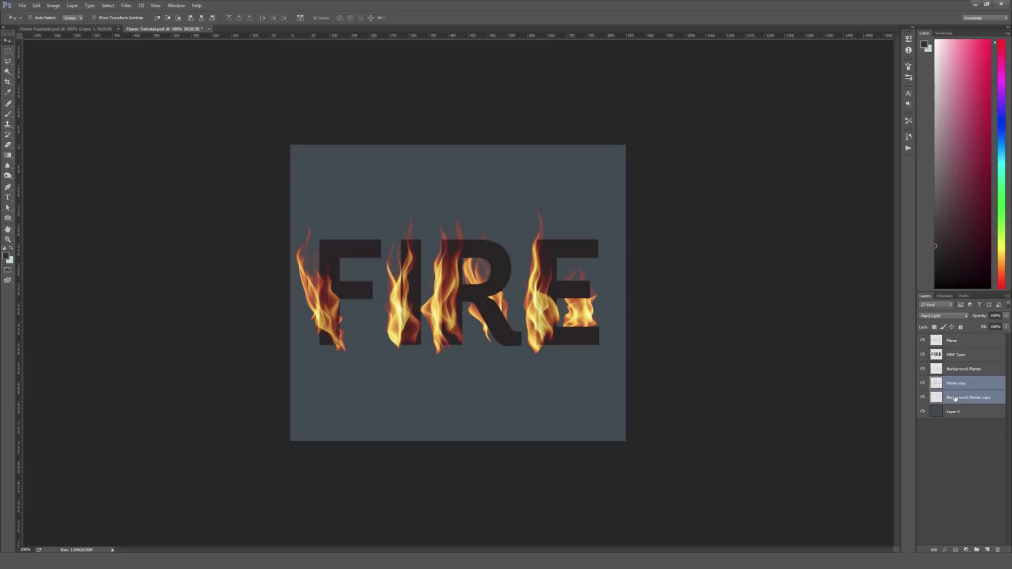
right_click(967, 394)
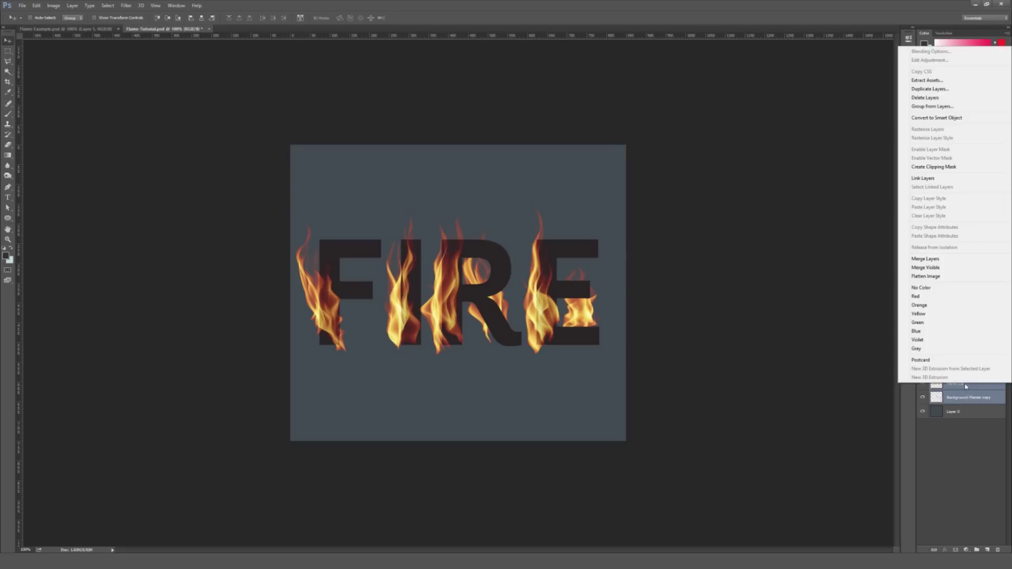
left_click(925, 259)
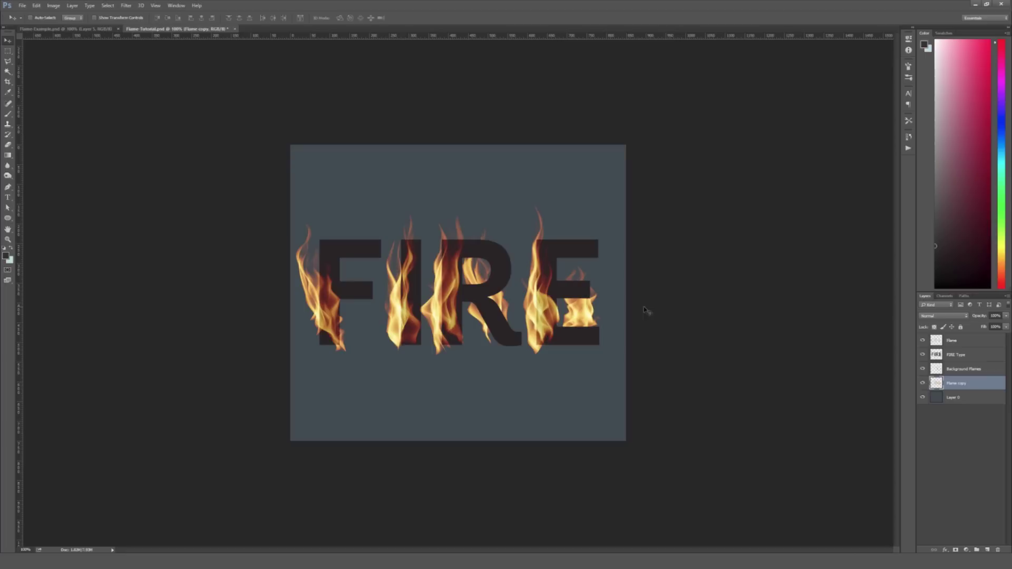
Step: Drop the merged Flame copy layer's opacity to about 5%
key("ctrl+plus")
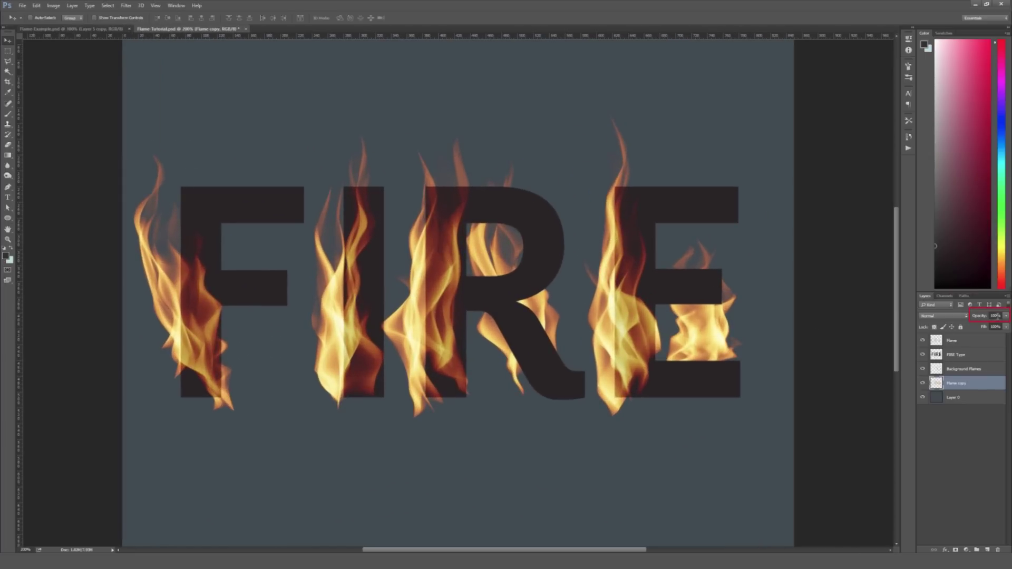
left_click(996, 315)
left_click_drag(981, 317, 982, 318)
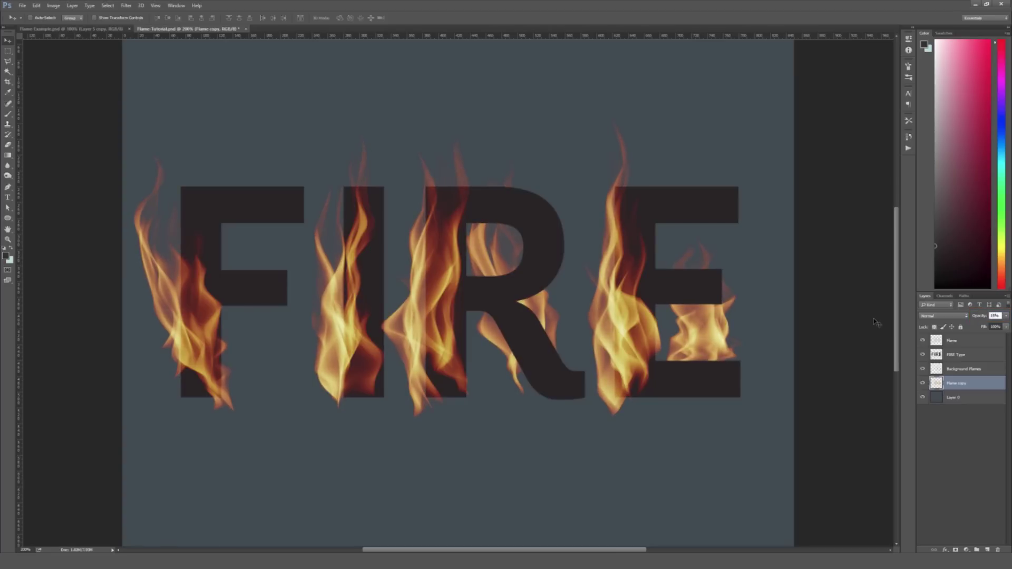
Step: Apply a Gaussian Blur with a slightly raised radius to the Flame copy layer
left_click(126, 6)
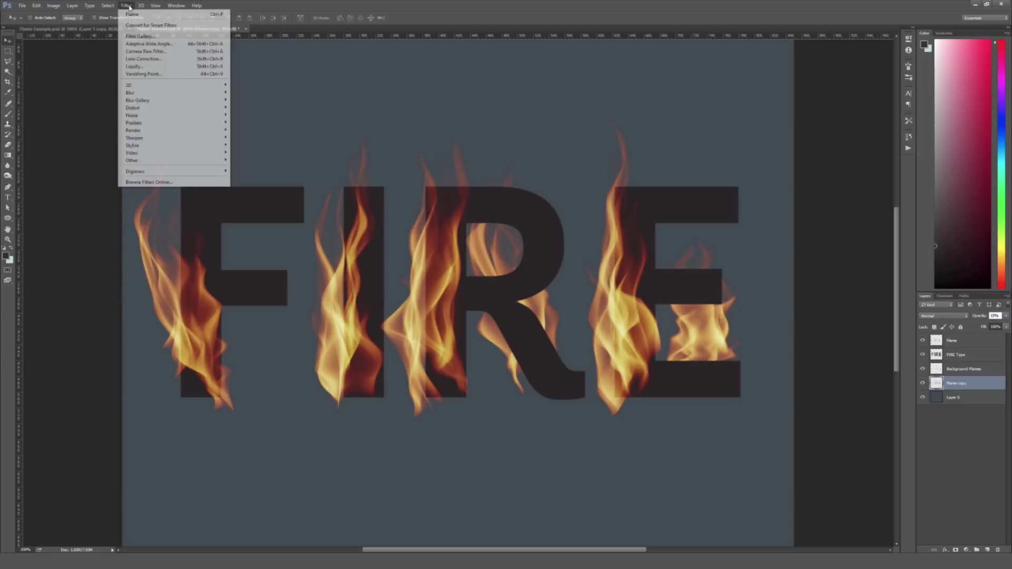
mouse_move(130, 93)
left_click(95, 122)
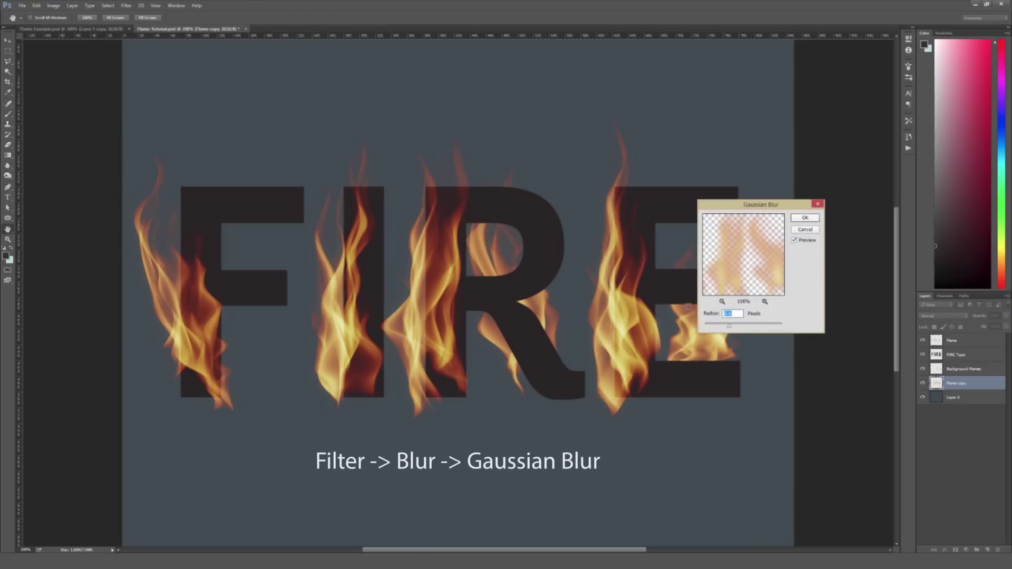
left_click_drag(732, 322, 734, 326)
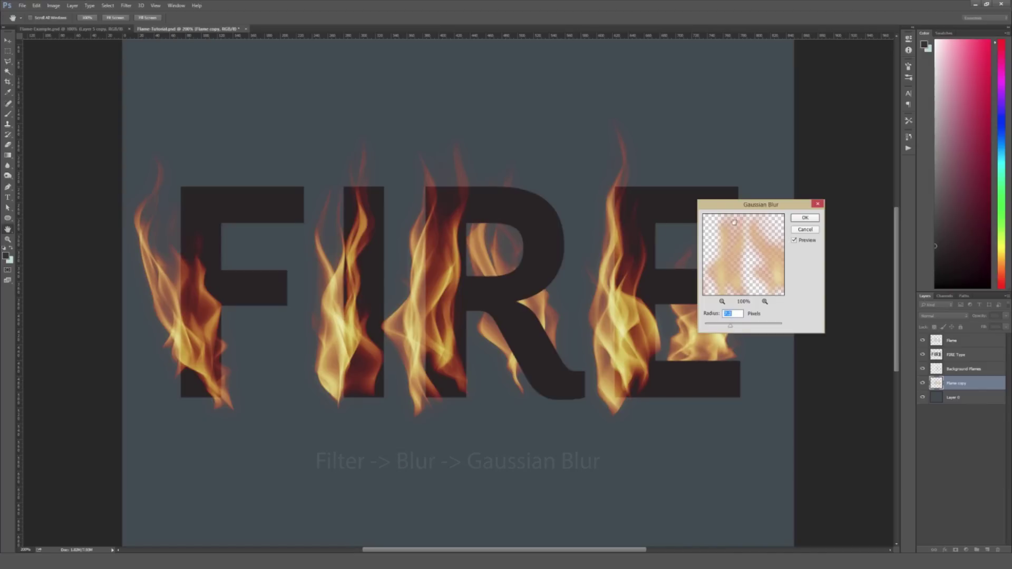
left_click(804, 217)
key("ctrl+minus")
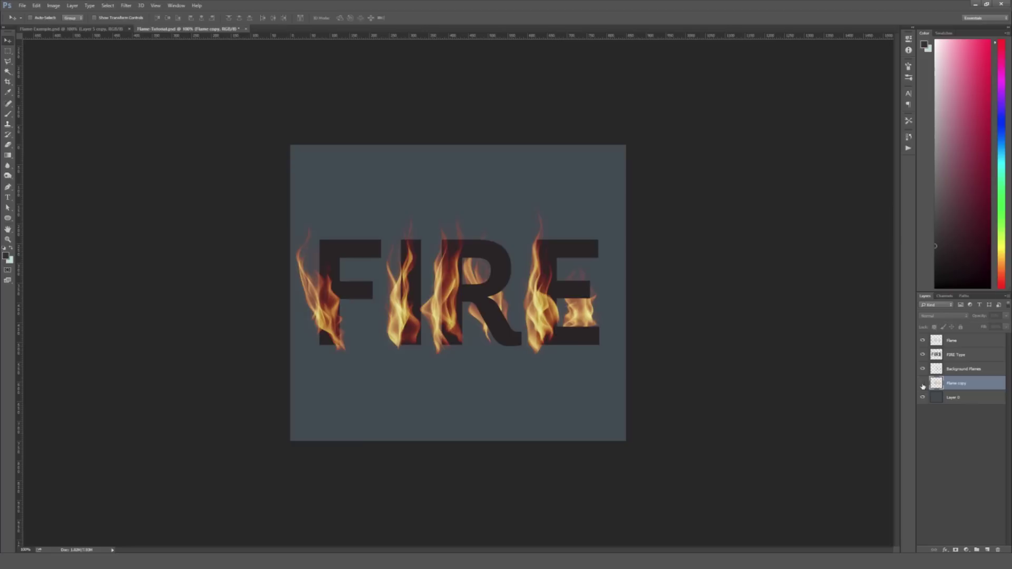
Step: Toggle the blurred flame layer's visibility to compare the glow effect
key("ctrl+plus")
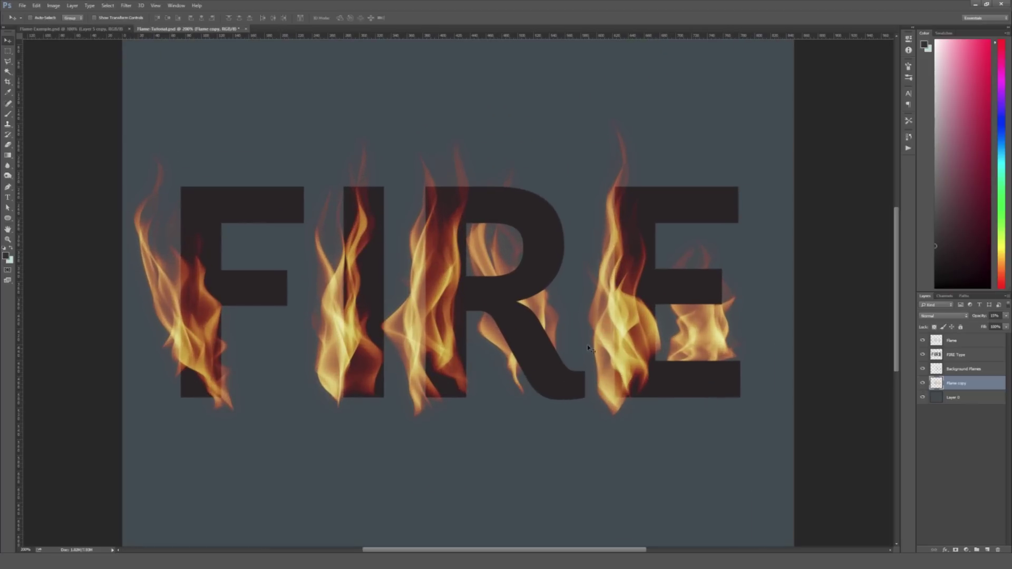
left_click(923, 384)
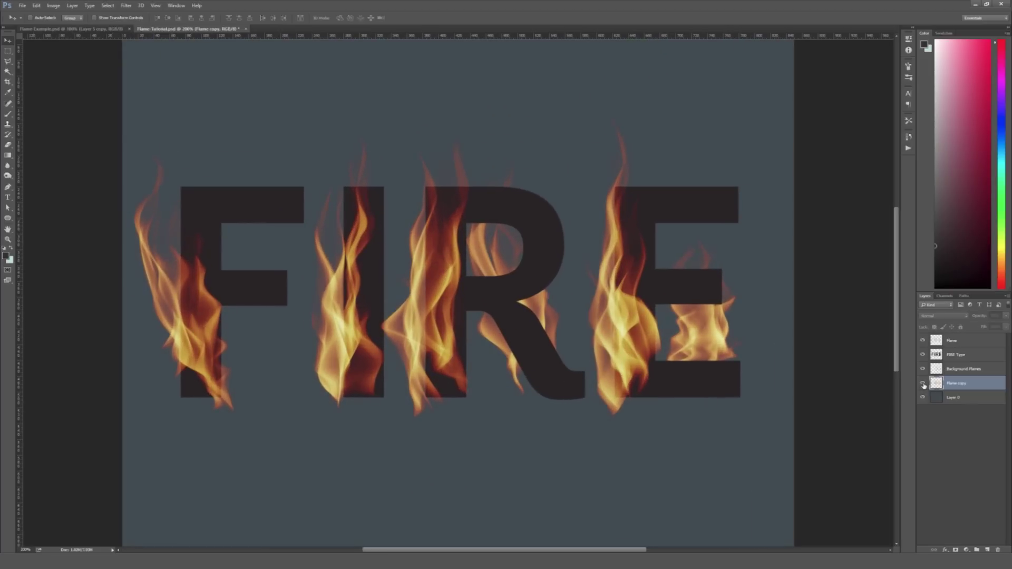
left_click(923, 385)
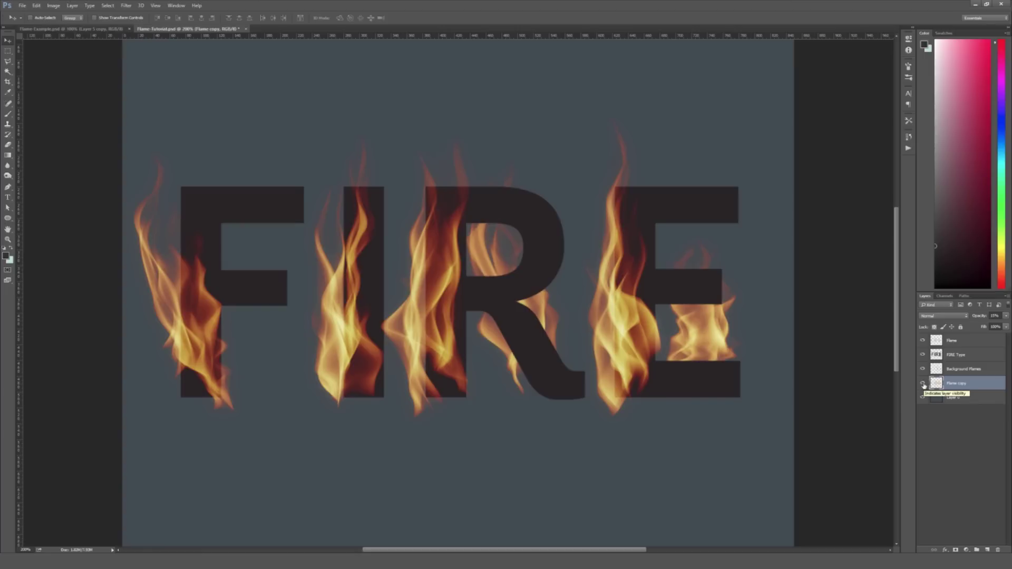
left_click(922, 385)
left_click(922, 384)
Step: Rename the Flame copy layer to 'Flame Background Blur'
double_click(952, 385)
type("Flame Background Blur")
key("Return")
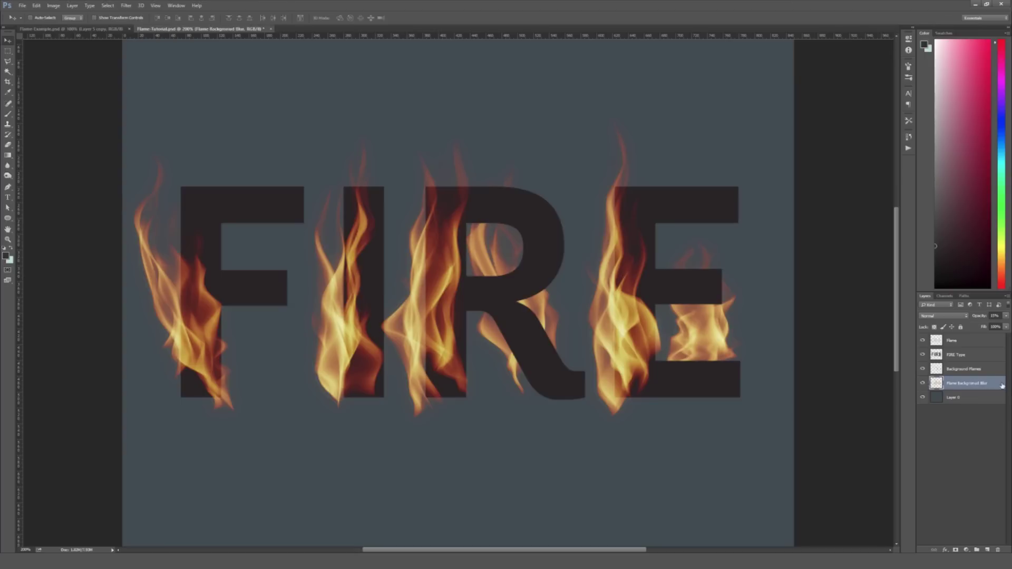
key("ctrl+minus")
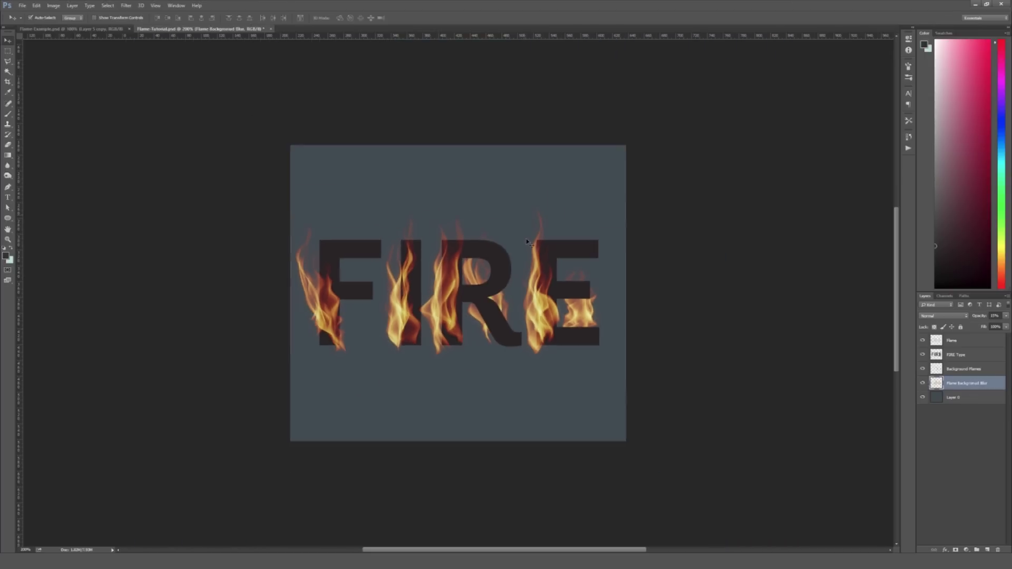